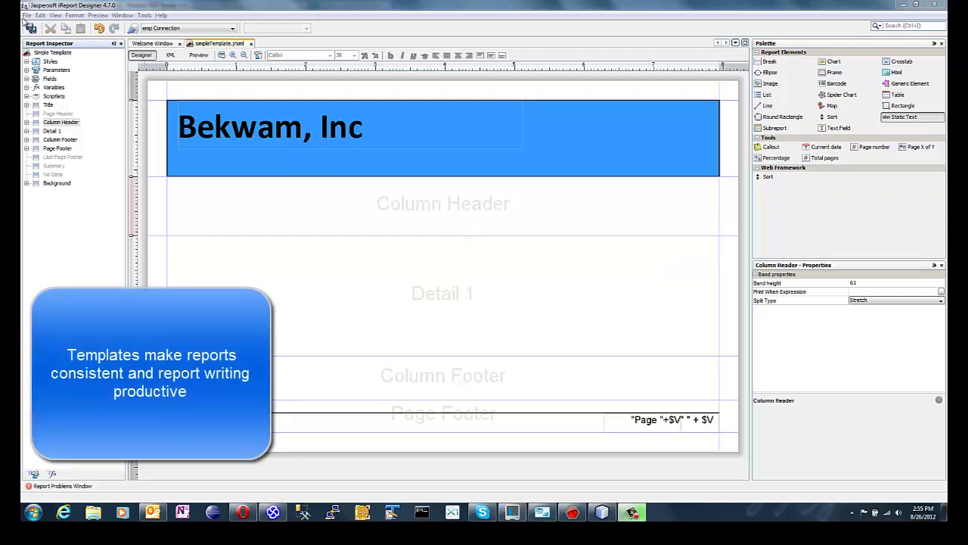
Look at the File > New gallery and close it without creating anything
{"action": "left_click", "coordinate": [26, 15]}
{"action": "left_click", "coordinate": [43, 28]}
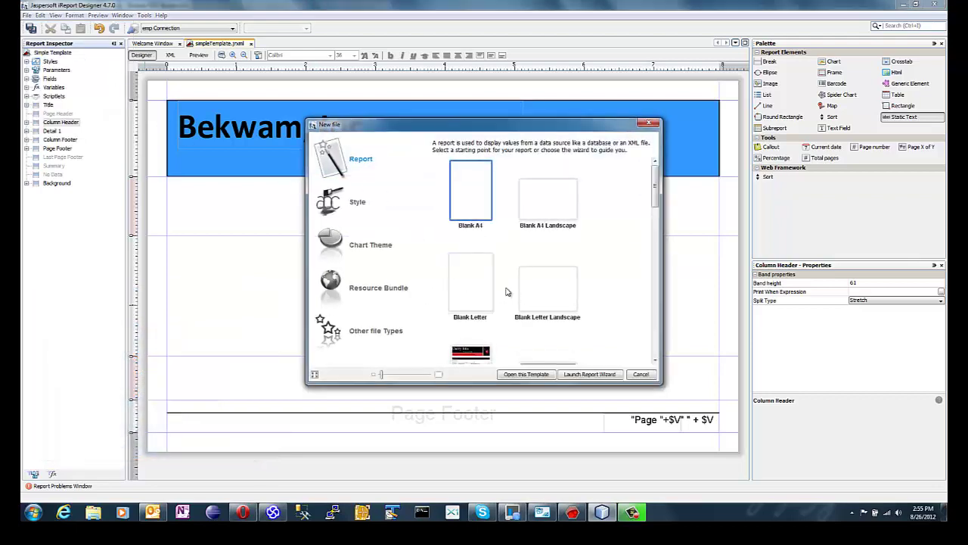
{"action": "left_click", "coordinate": [641, 374]}
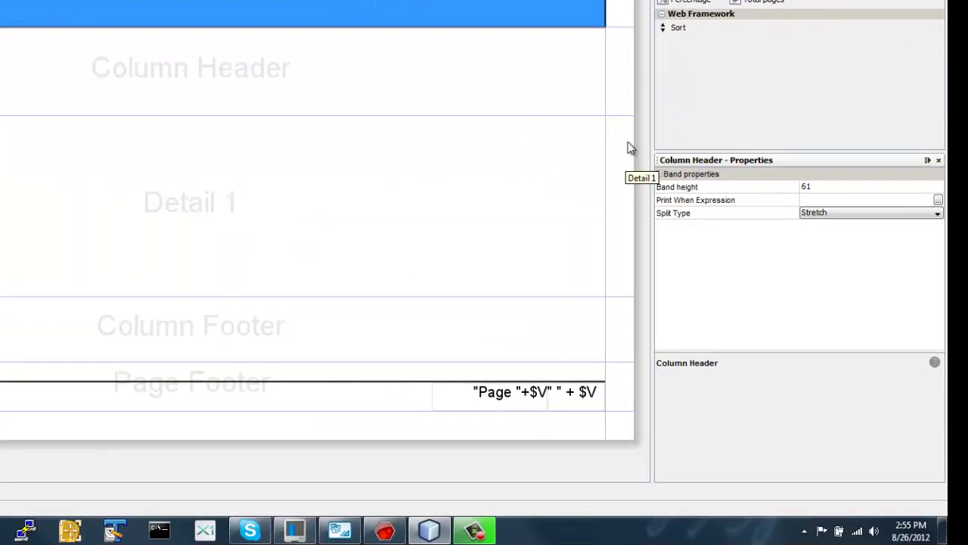
Set the report's When No Data property to All Sections, No Detail
{"action": "left_click", "coordinate": [732, 255]}
{"action": "left_click_drag", "start_coordinate": [938, 236], "coordinate": [938, 326]}
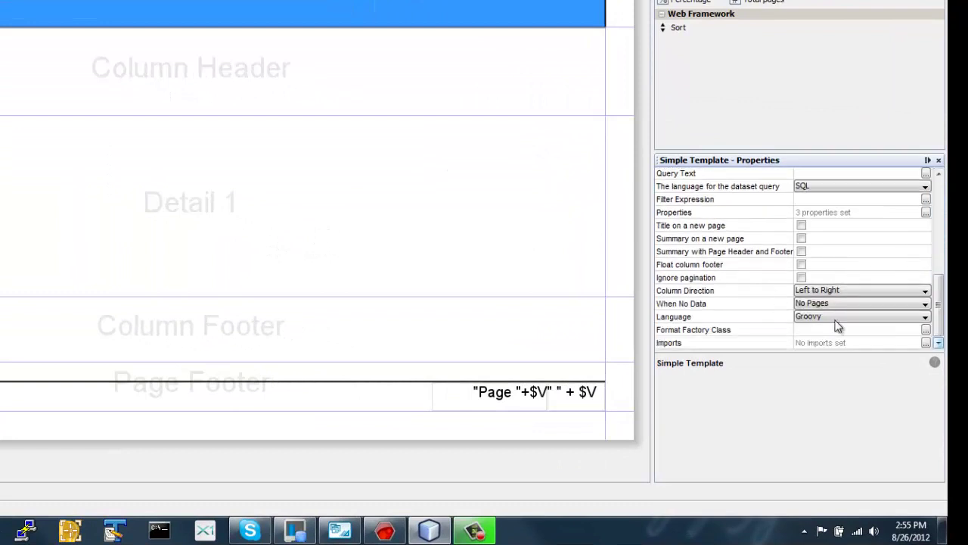
{"action": "left_click", "coordinate": [815, 305]}
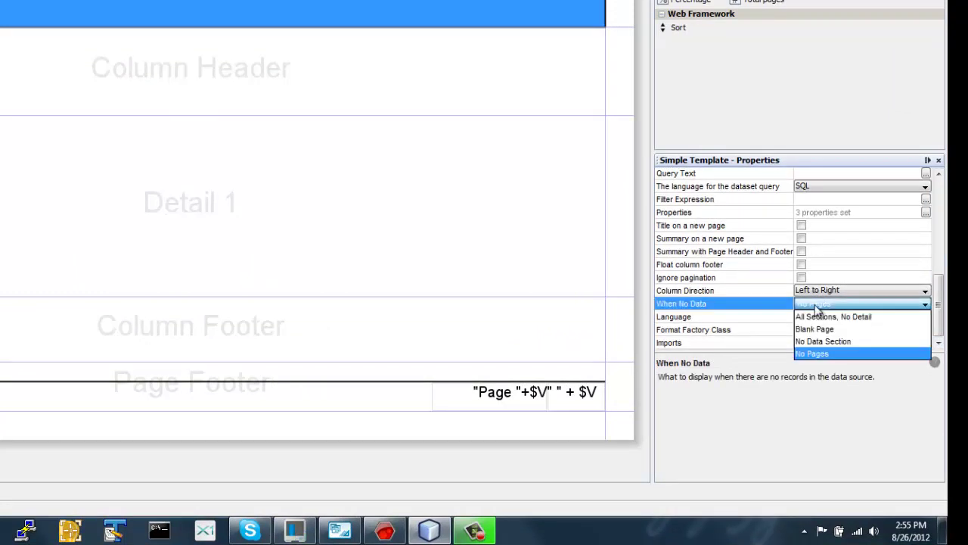
{"action": "left_click", "coordinate": [832, 317]}
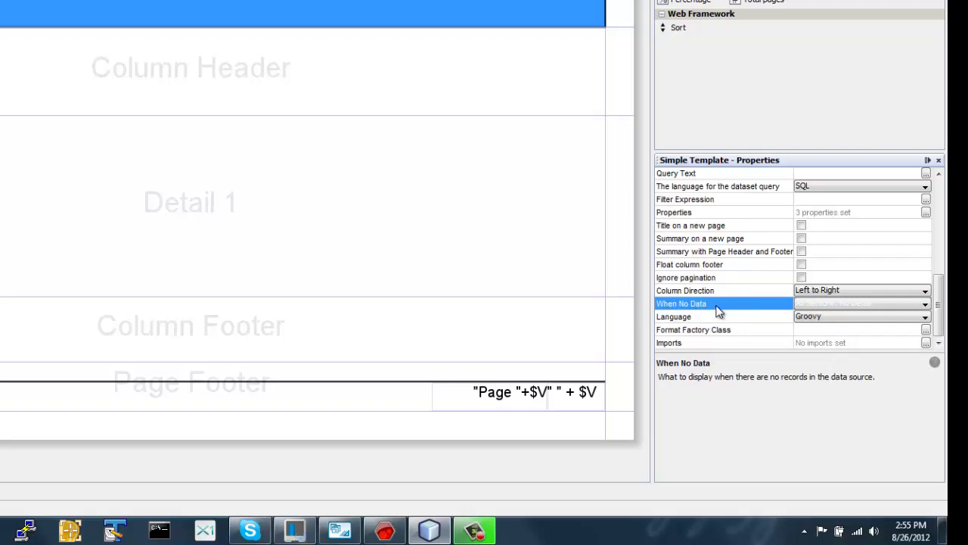
{"action": "left_click", "coordinate": [820, 303]}
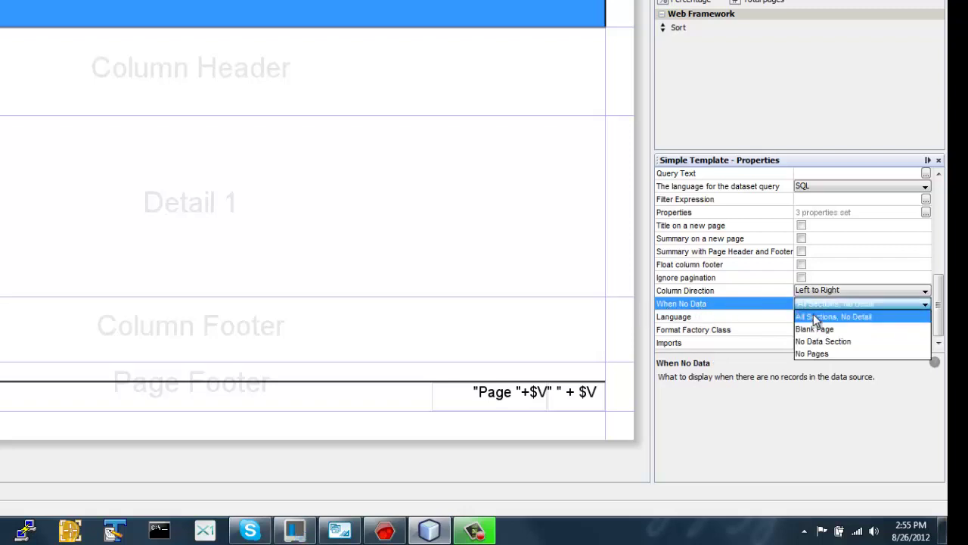
{"action": "left_click", "coordinate": [817, 316]}
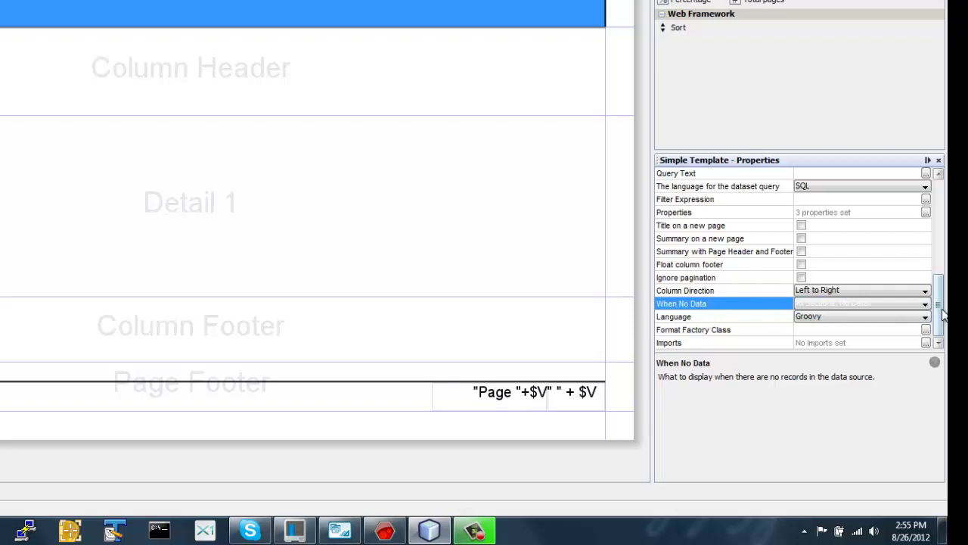
Scroll up to the Report name property and place the caret in it for review
{"action": "left_click_drag", "start_coordinate": [938, 306], "coordinate": [935, 187]}
{"action": "left_click", "coordinate": [876, 187]}
{"action": "double_click", "coordinate": [876, 187]}
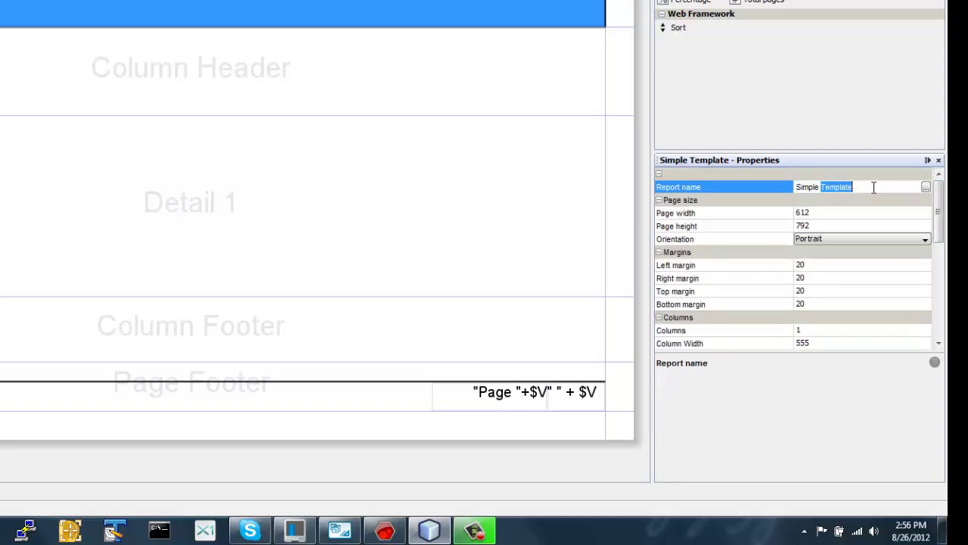
{"action": "left_click", "coordinate": [876, 187]}
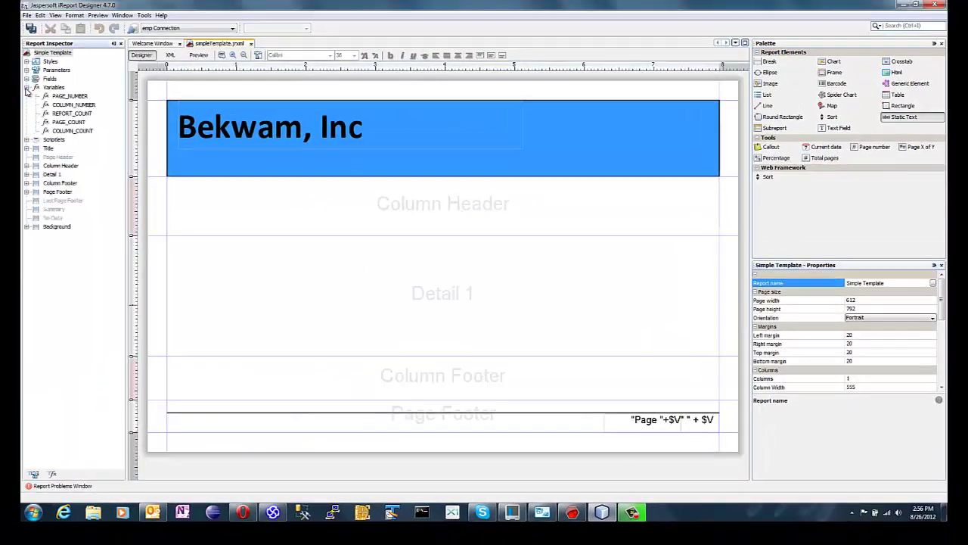
Add a new report variable and name it REPORT_TITLE
{"action": "left_click", "coordinate": [47, 88]}
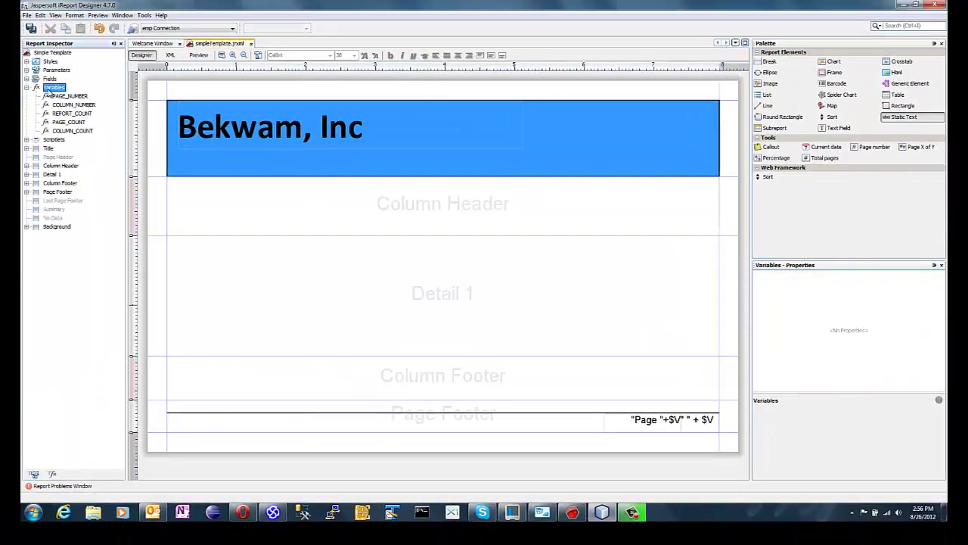
{"action": "right_click", "coordinate": [49, 90]}
{"action": "left_click", "coordinate": [76, 94]}
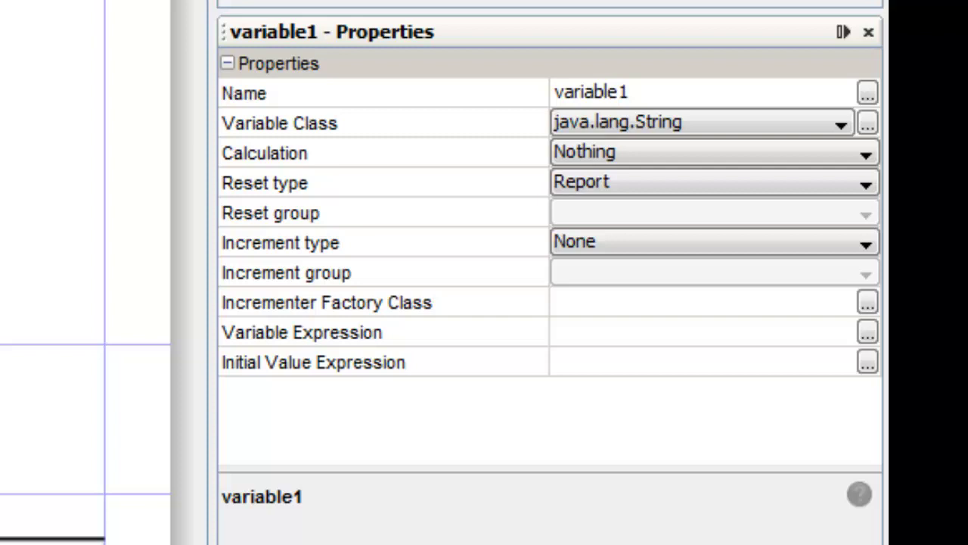
{"action": "left_click", "coordinate": [671, 94]}
{"action": "type", "text": "REPORT_TITLE"}
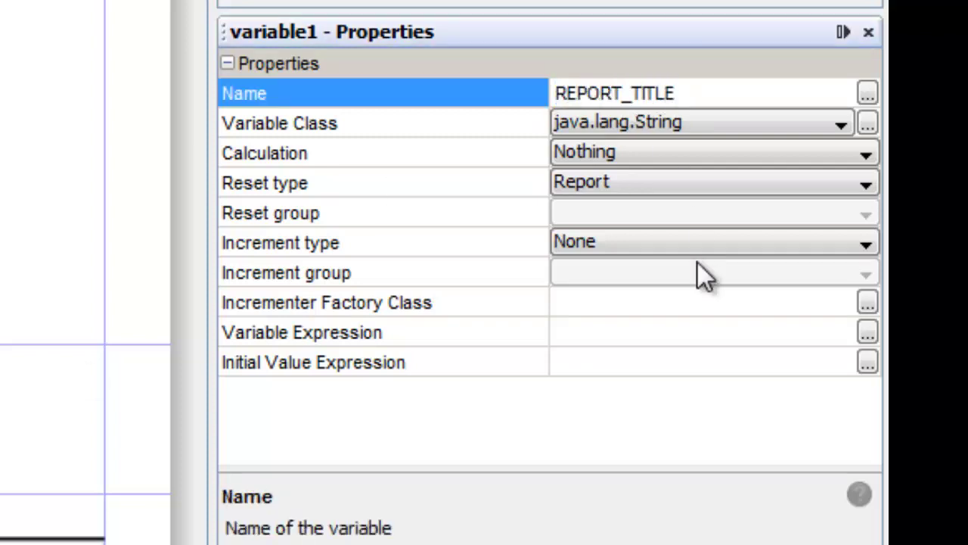
Set REPORT_TITLE's initial value expression to "Report title goes here"
{"action": "left_click", "coordinate": [679, 361]}
{"action": "type", "text": "\""}
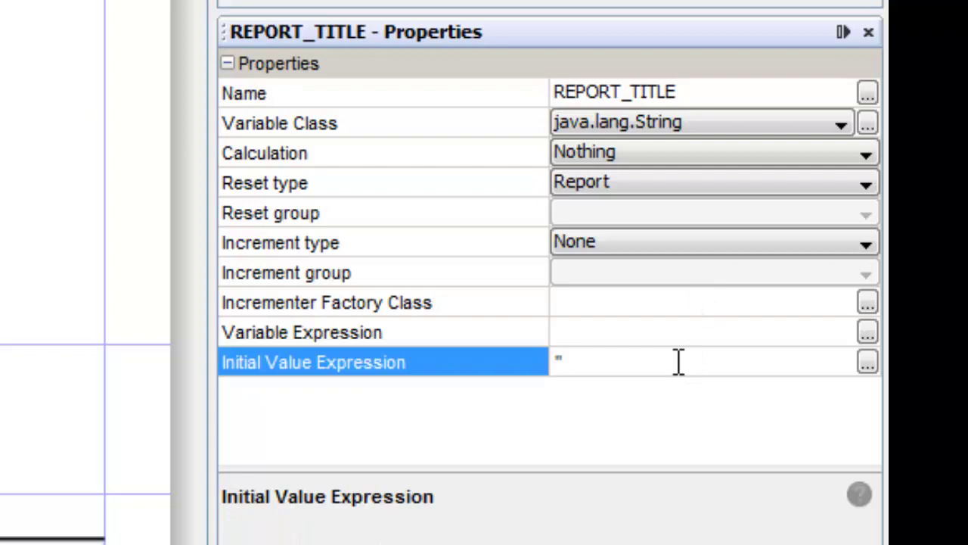
{"action": "type", "text": "A"}
{"action": "key", "text": "BackSpace"}
{"action": "key", "text": "BackSpace"}
{"action": "type", "text": "Repor"}
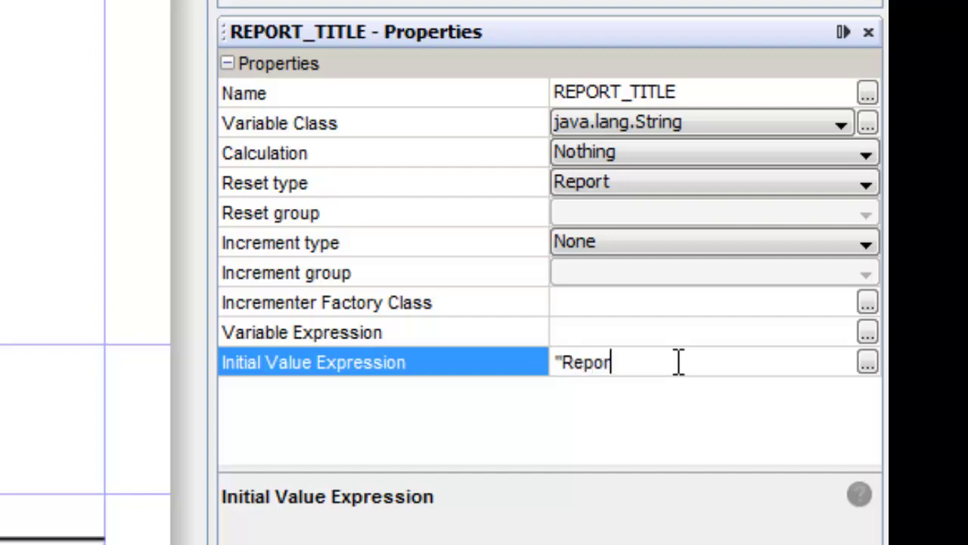
{"action": "type", "text": "t title goes here\""}
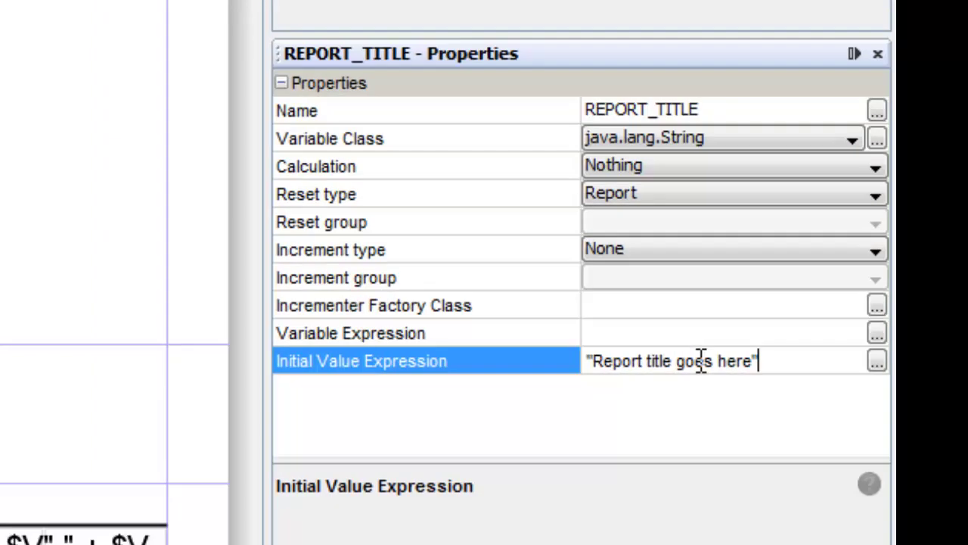
{"action": "key", "text": "Return"}
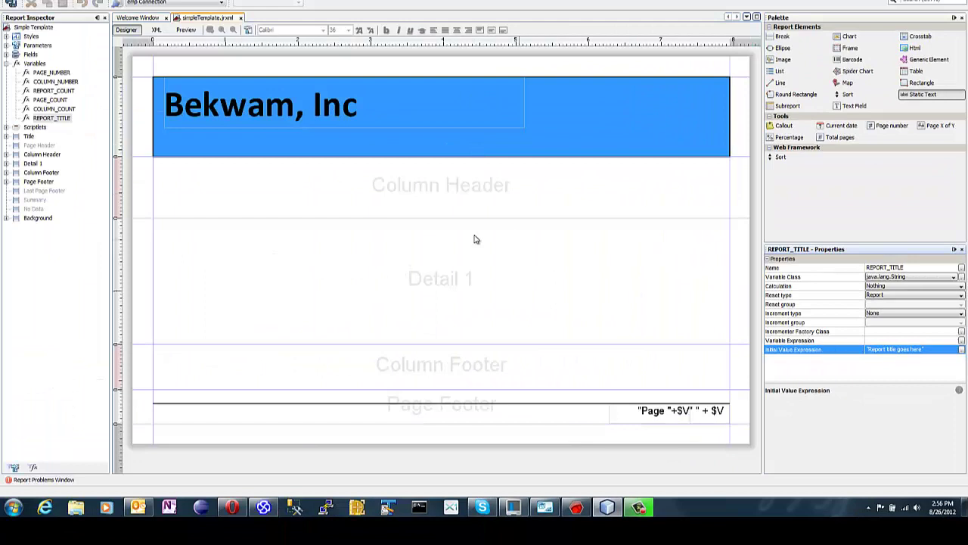
Drop REPORT_TITLE under the Bekwam, Inc heading, widen it, and make it bold Calibri
{"action": "left_click_drag", "start_coordinate": [68, 119], "coordinate": [527, 137]}
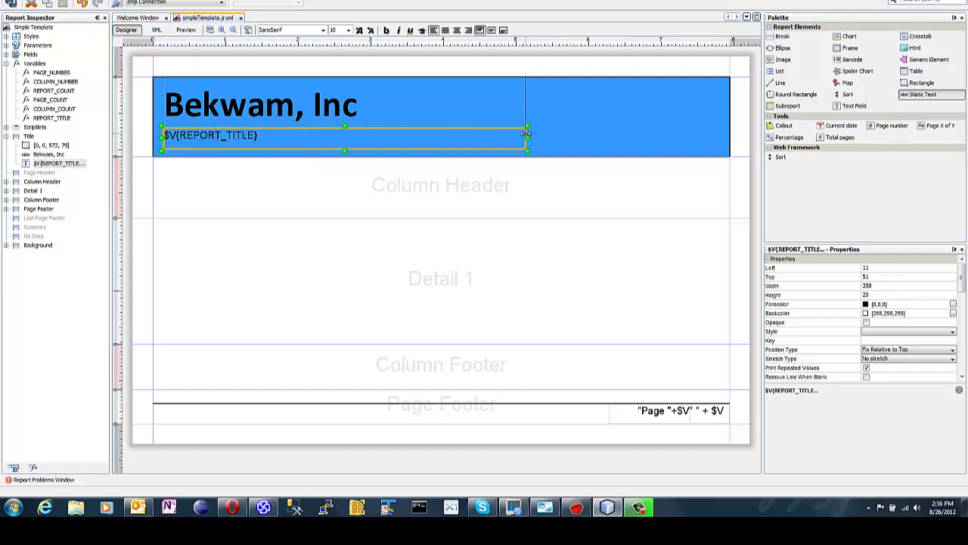
{"action": "left_click", "coordinate": [323, 30]}
{"action": "scroll", "coordinate": [371, 151], "scroll_direction": "down", "scroll_amount": 10}
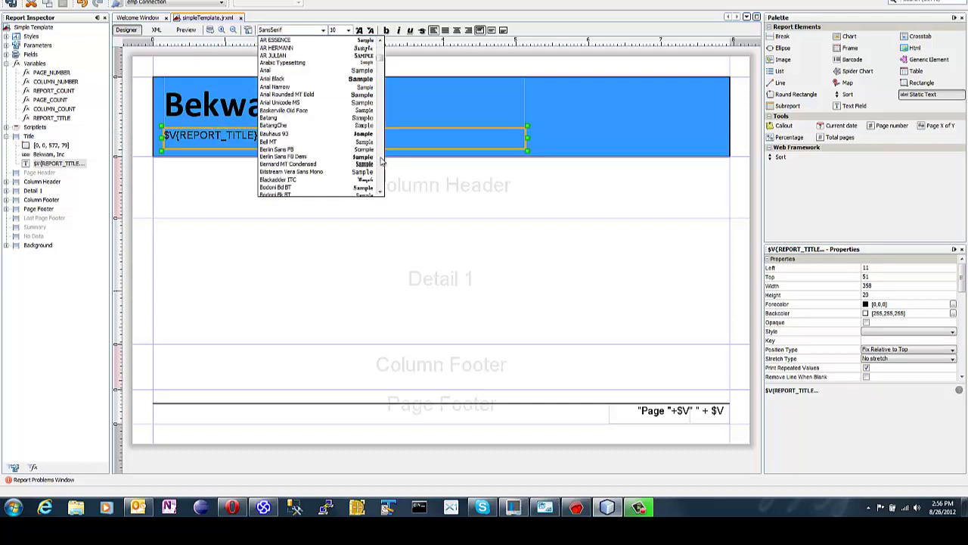
{"action": "left_click", "coordinate": [350, 144]}
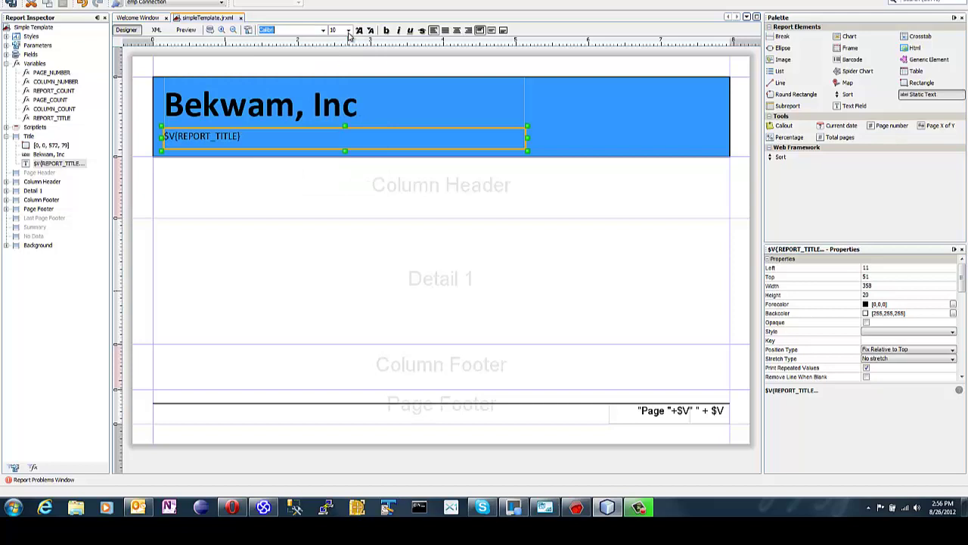
{"action": "left_click", "coordinate": [386, 31]}
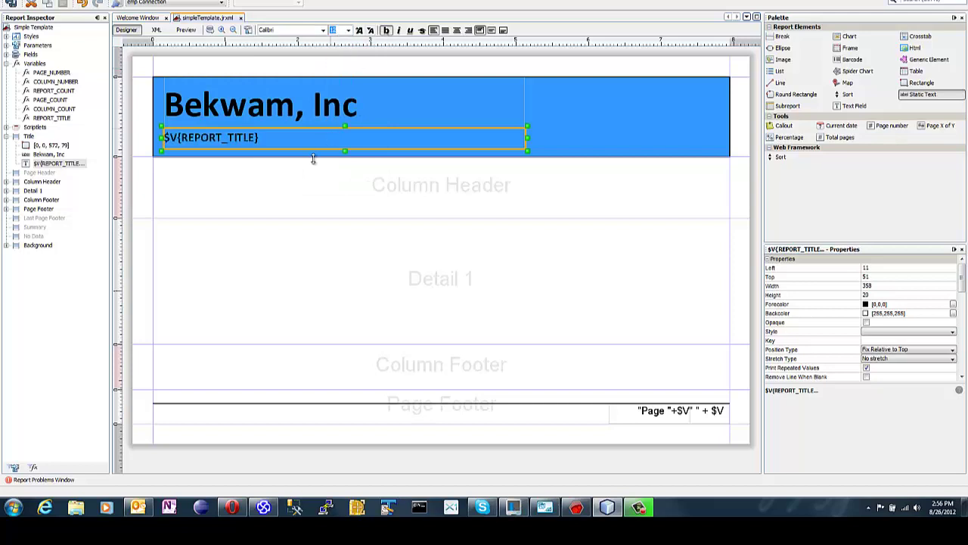
{"action": "left_click", "coordinate": [186, 31]}
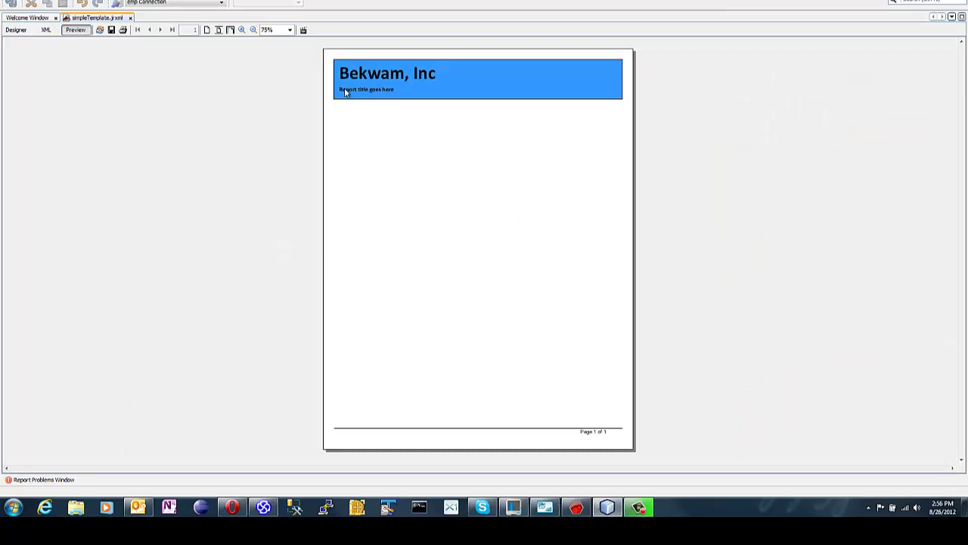
{"action": "left_click", "coordinate": [16, 31]}
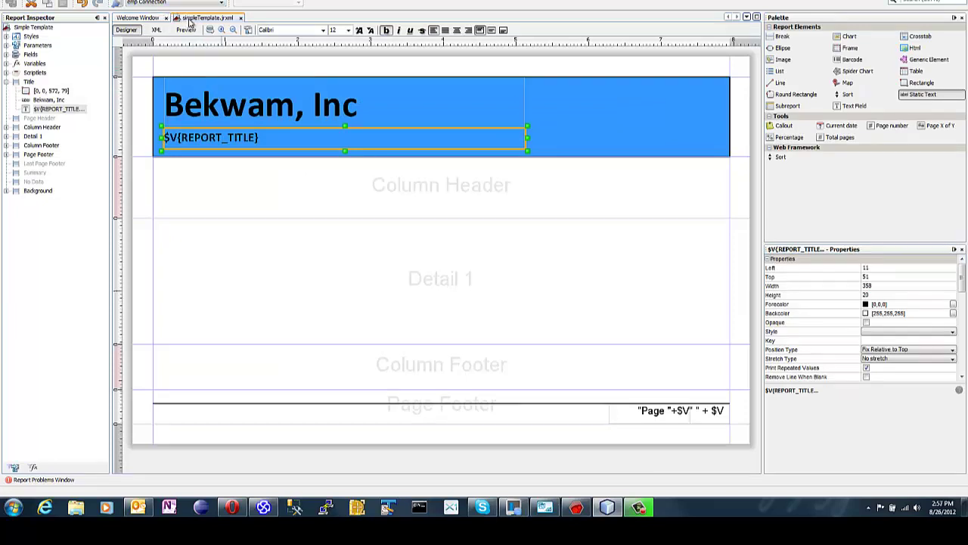
{"action": "left_click", "coordinate": [106, 0]}
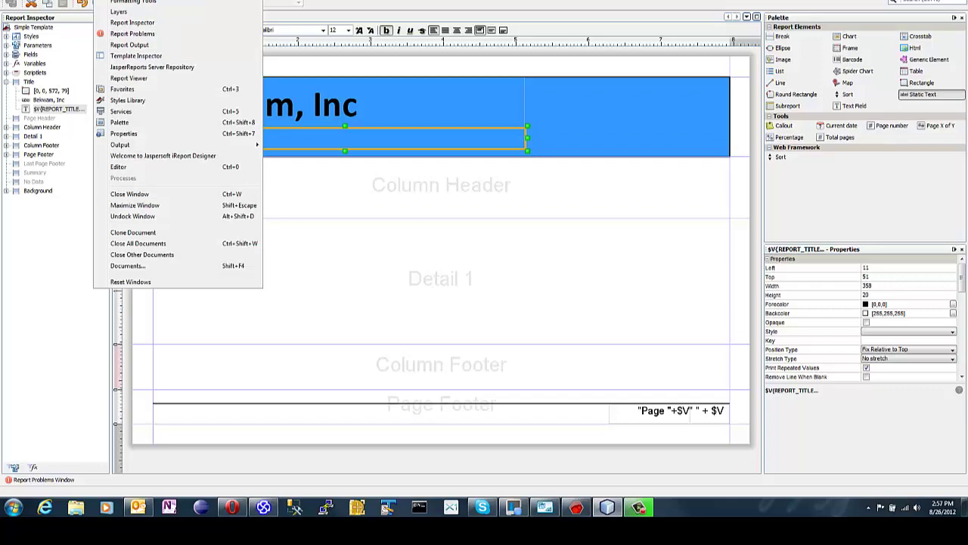
{"action": "left_click", "coordinate": [155, 70]}
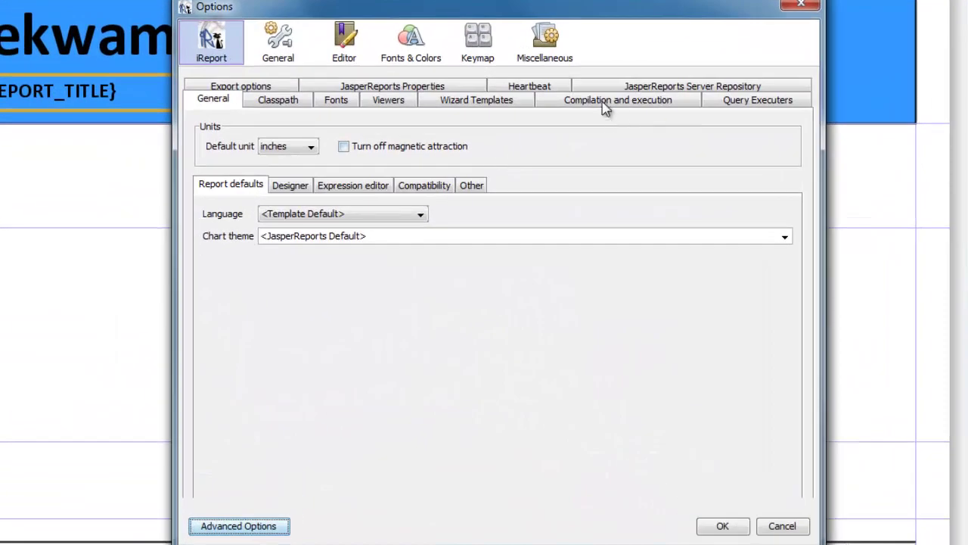
{"action": "left_click", "coordinate": [503, 102]}
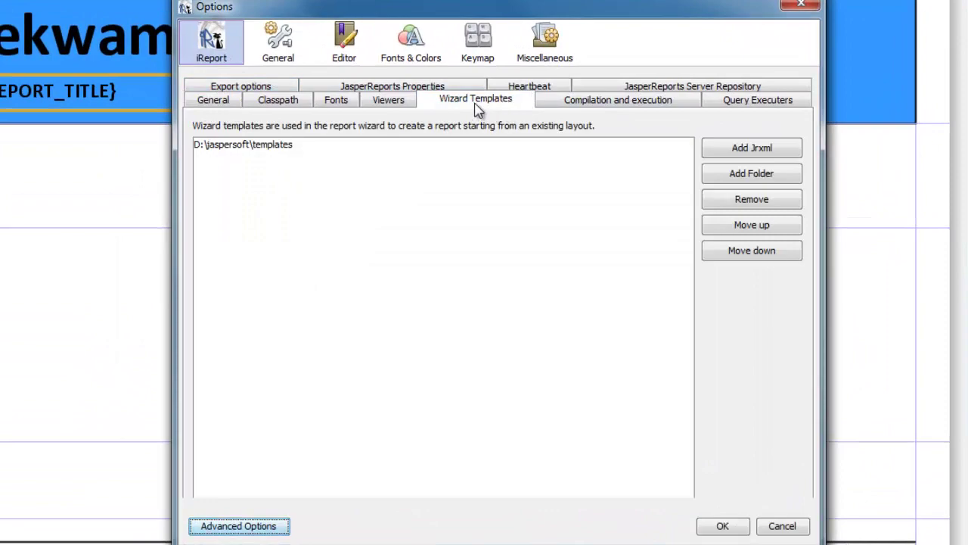
{"action": "left_click", "coordinate": [280, 148]}
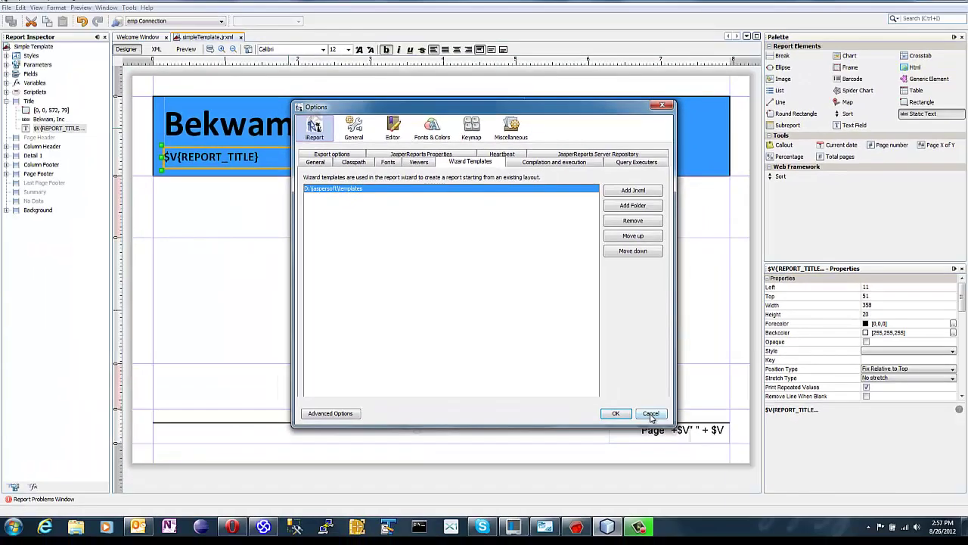
{"action": "left_click", "coordinate": [651, 414]}
{"action": "left_click", "coordinate": [187, 49]}
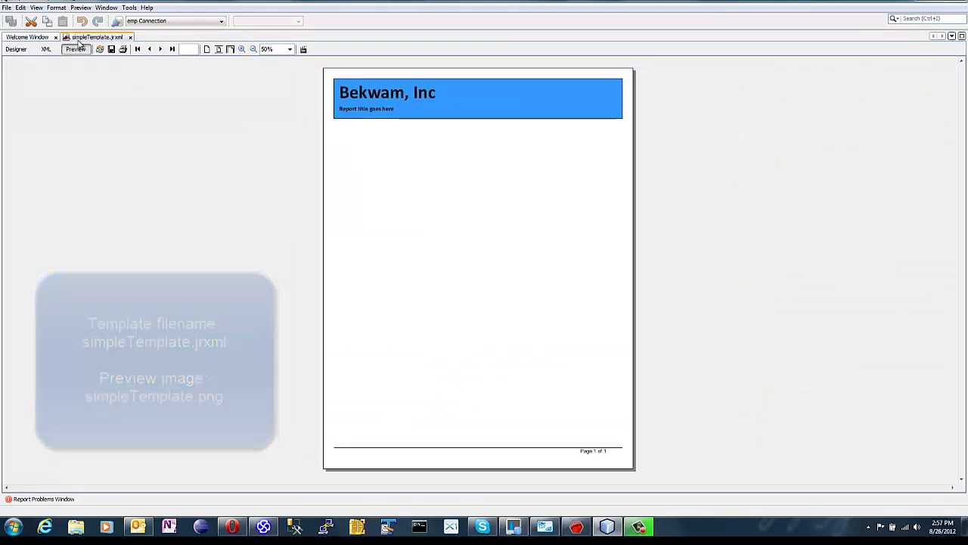
{"action": "left_click", "coordinate": [15, 49]}
{"action": "left_click", "coordinate": [6, 7]}
{"action": "left_click", "coordinate": [6, 7]}
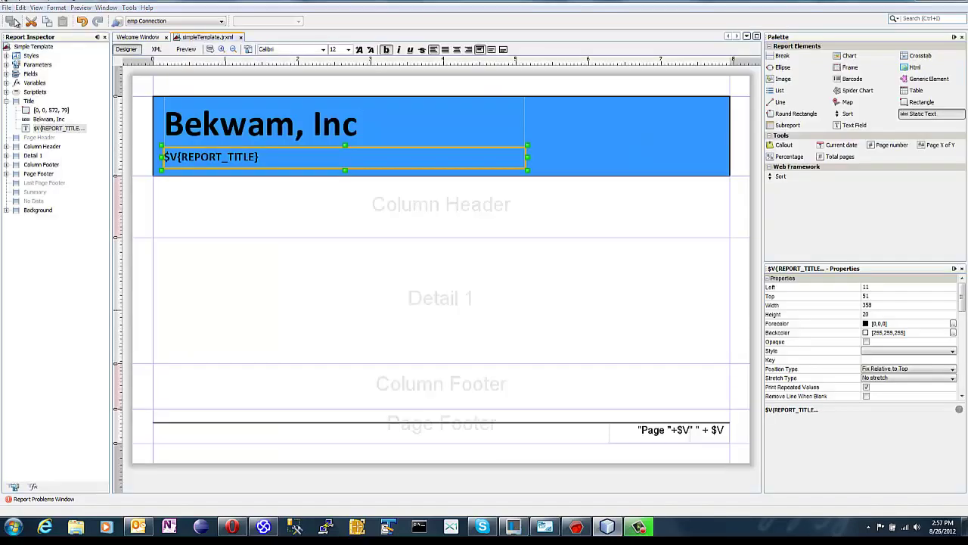
{"action": "left_click", "coordinate": [13, 22]}
Scroll the report templates down to find Simple Template, then cancel the gallery
{"action": "left_click_drag", "start_coordinate": [663, 170], "coordinate": [673, 370]}
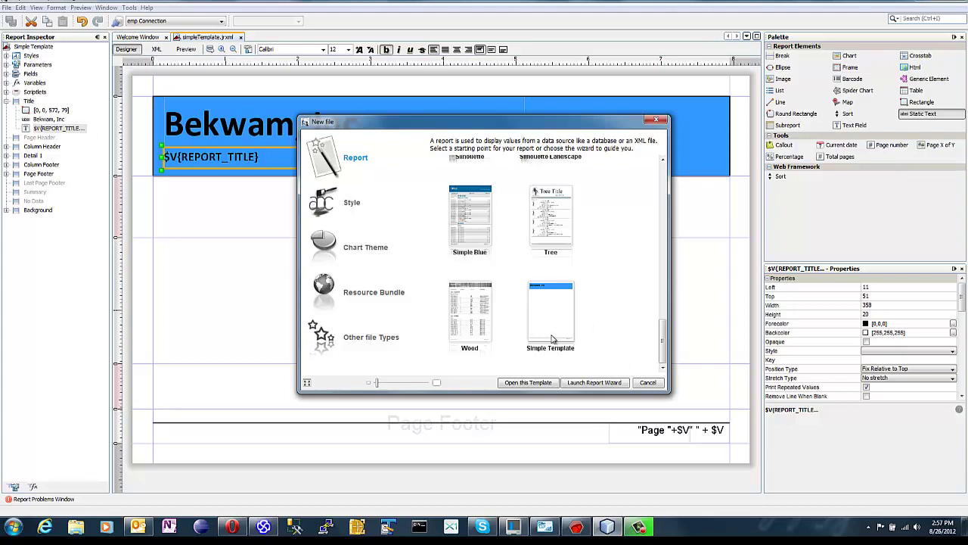
{"action": "left_click", "coordinate": [658, 383]}
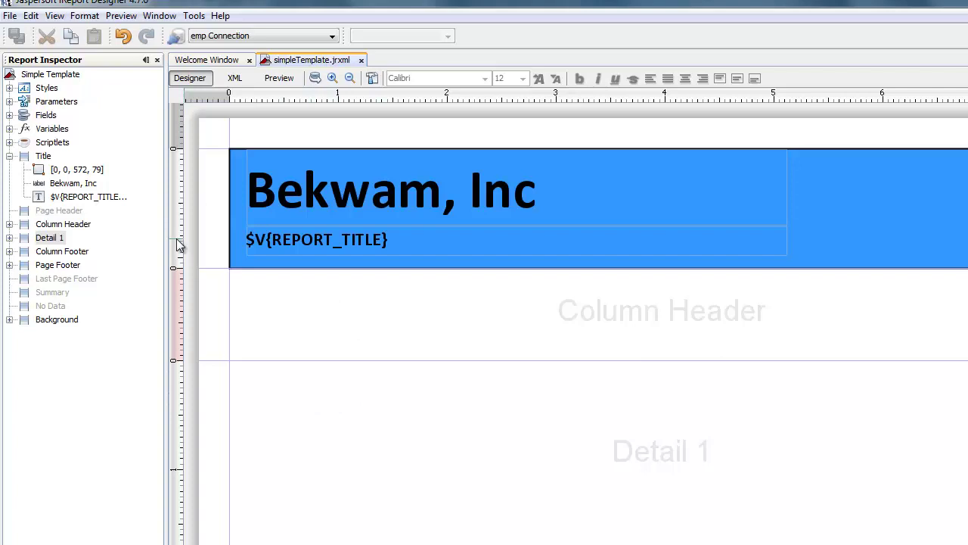
Add expression-based report groups Group1 and Group2, each with header and footer bands
{"action": "left_click", "coordinate": [9, 156]}
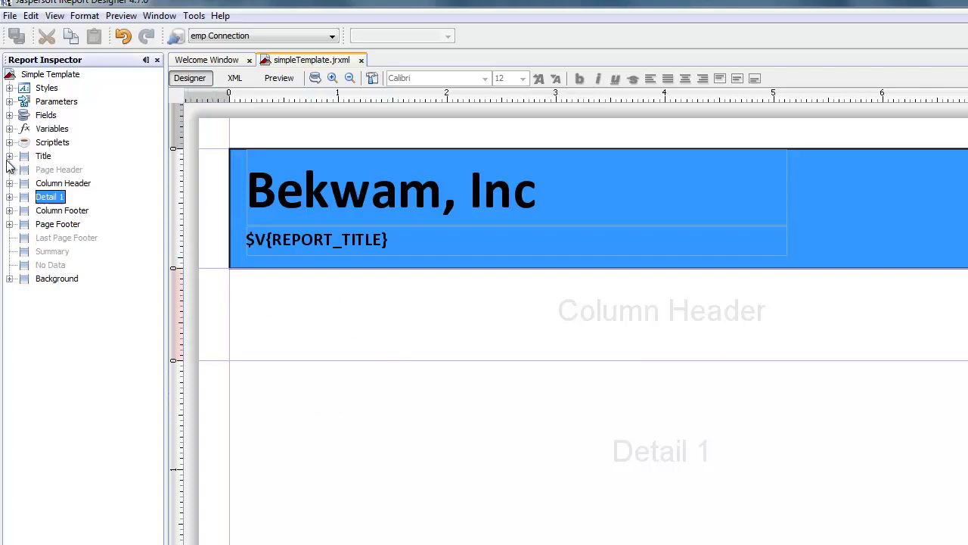
{"action": "right_click", "coordinate": [45, 75]}
{"action": "left_click", "coordinate": [145, 202]}
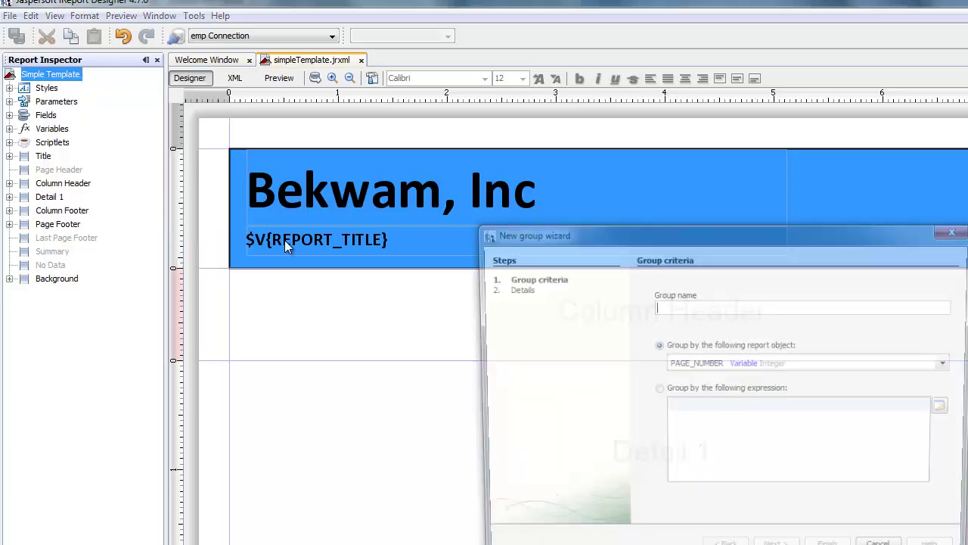
{"action": "type", "text": "Group1"}
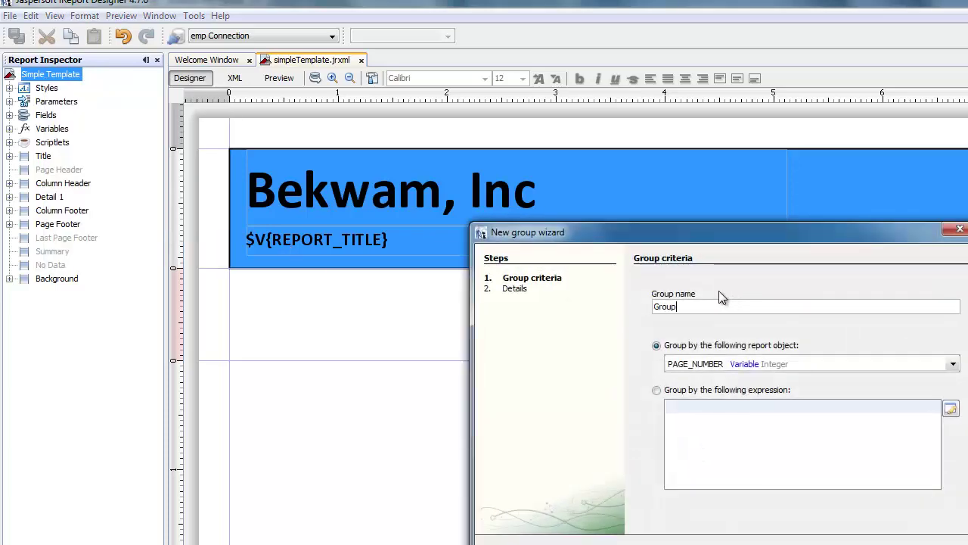
{"action": "left_click", "coordinate": [686, 391]}
{"action": "left_click", "coordinate": [776, 543]}
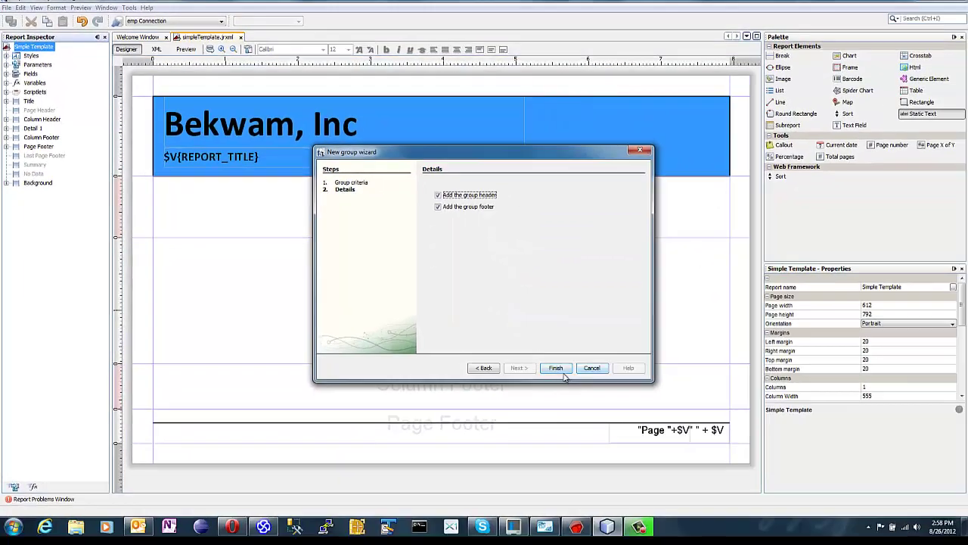
{"action": "left_click", "coordinate": [562, 373]}
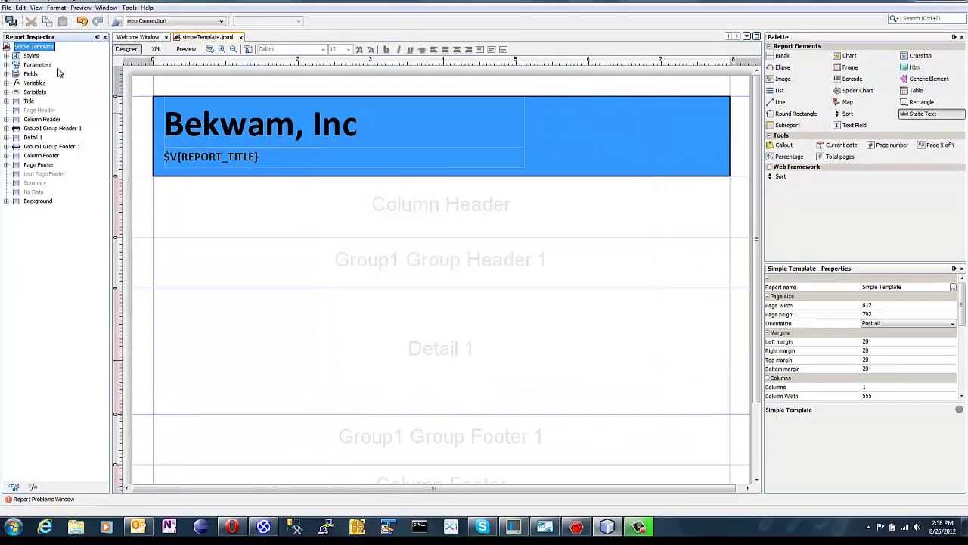
{"action": "right_click", "coordinate": [43, 51]}
{"action": "left_click", "coordinate": [82, 130]}
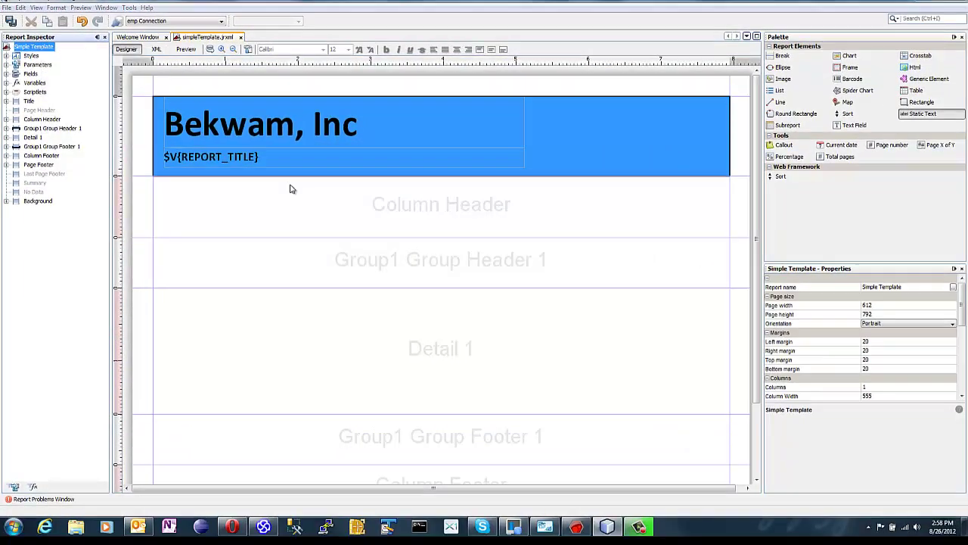
{"action": "type", "text": "Group2"}
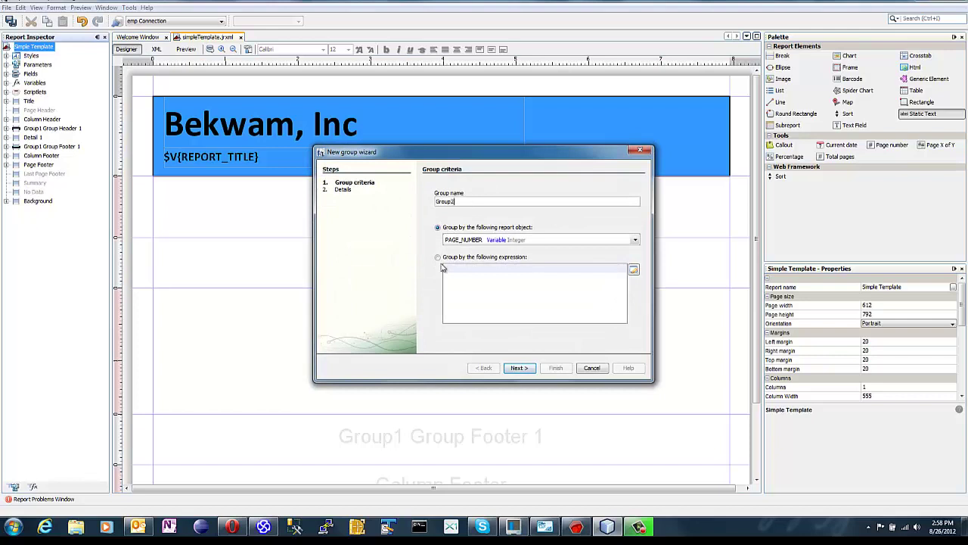
{"action": "left_click", "coordinate": [437, 257]}
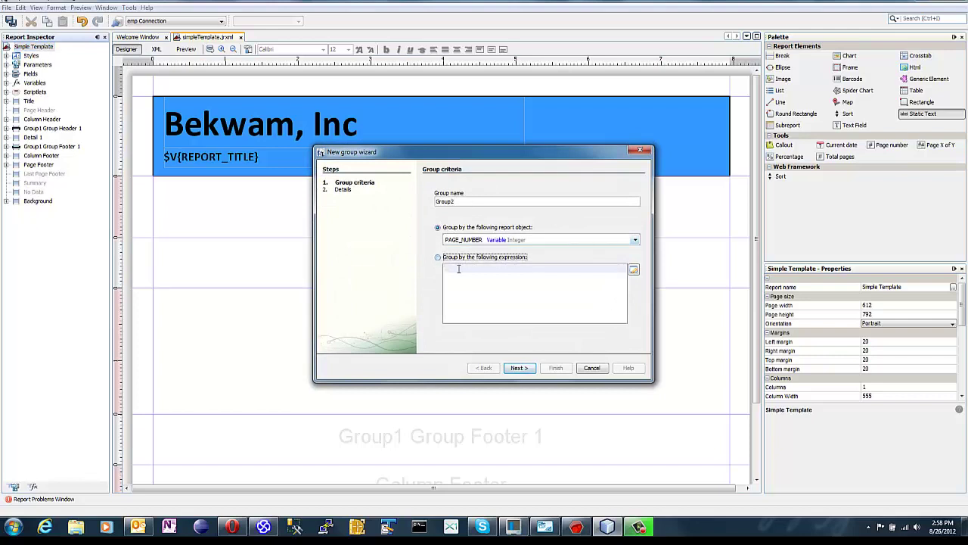
{"action": "left_click", "coordinate": [520, 368]}
{"action": "left_click", "coordinate": [564, 369]}
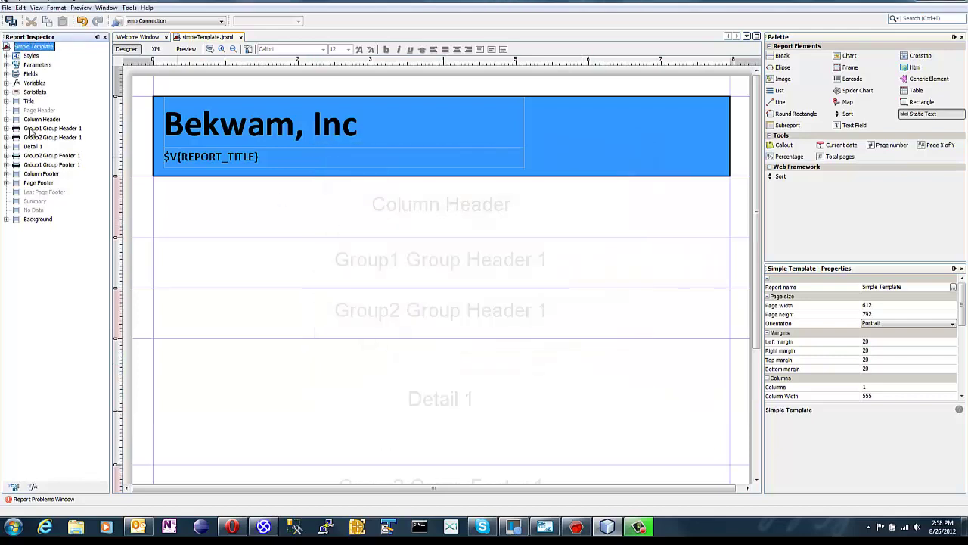
Add Group3 and Group4 the same way, each with header and footer bands
{"action": "right_click", "coordinate": [43, 47]}
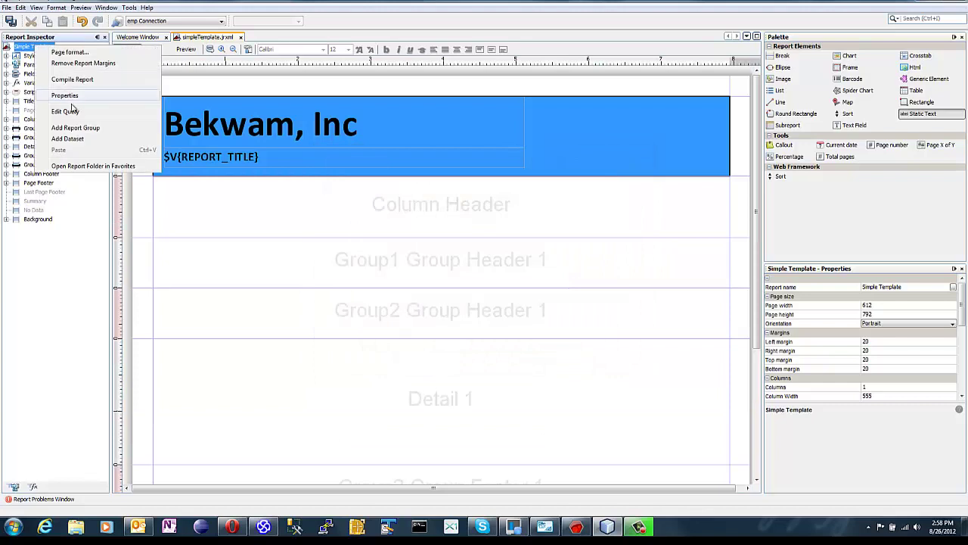
{"action": "left_click", "coordinate": [89, 128]}
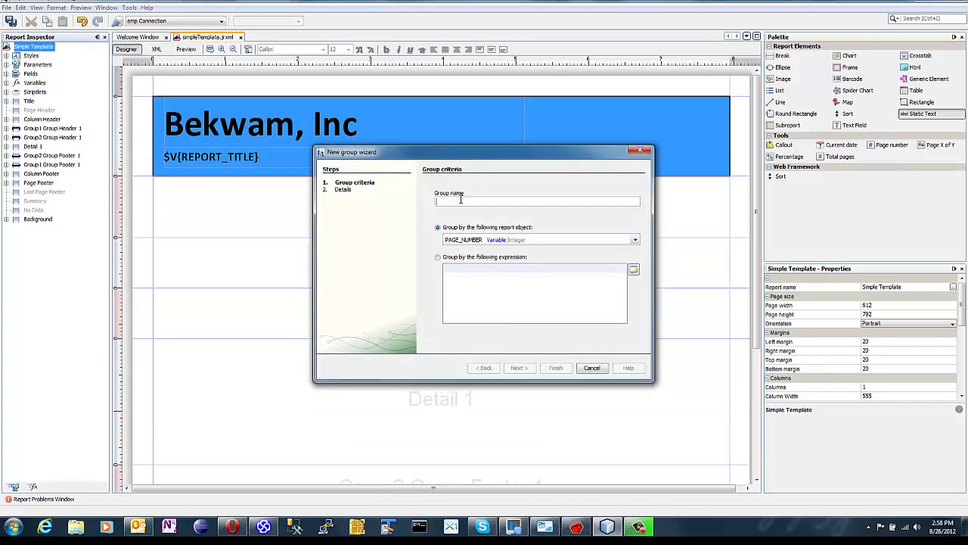
{"action": "type", "text": "Group3"}
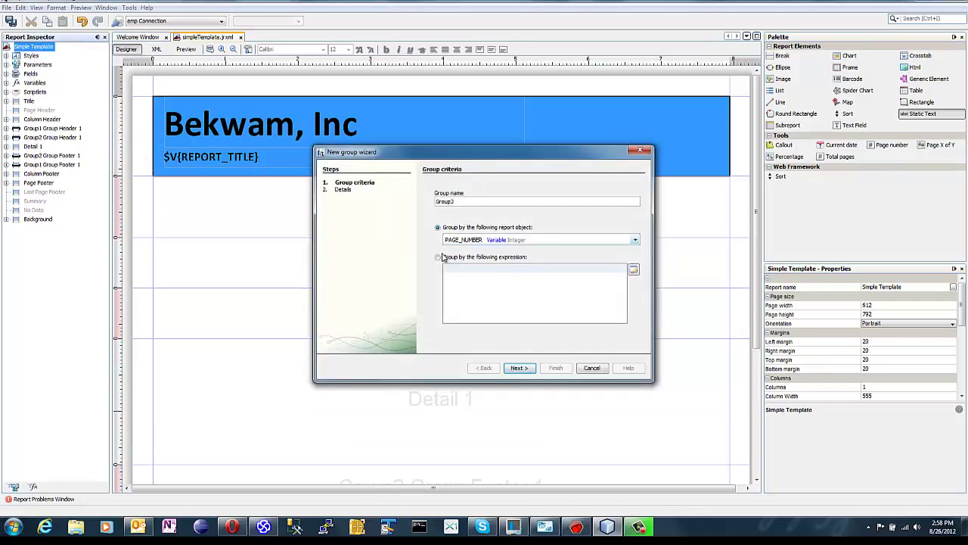
{"action": "left_click", "coordinate": [439, 257]}
{"action": "left_click", "coordinate": [520, 368]}
{"action": "left_click", "coordinate": [555, 368]}
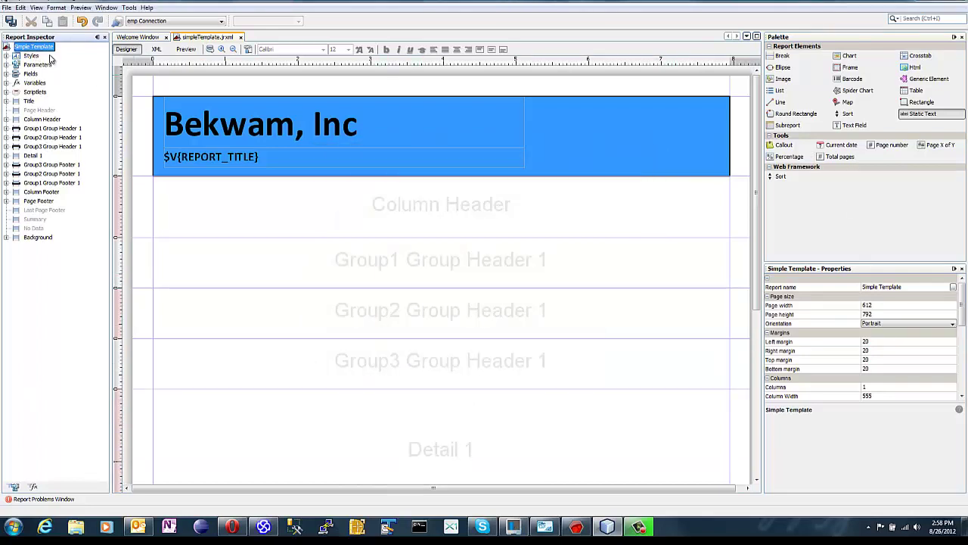
{"action": "right_click", "coordinate": [25, 50]}
{"action": "left_click", "coordinate": [66, 130]}
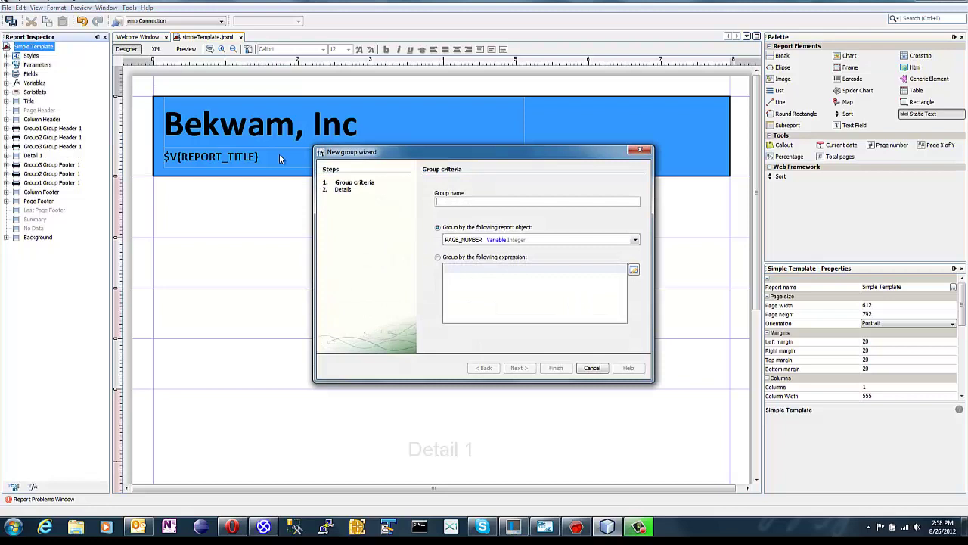
{"action": "type", "text": "Group"}
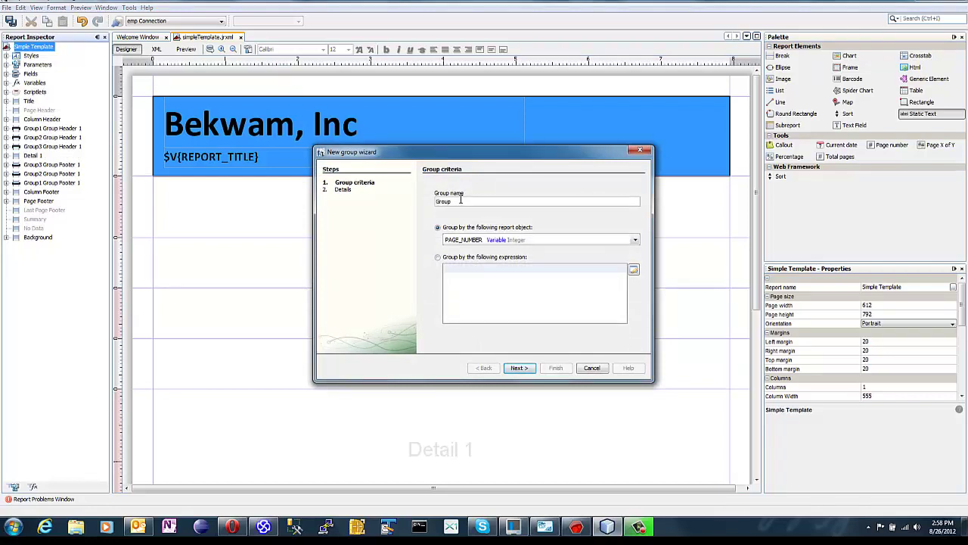
{"action": "type", "text": "4"}
{"action": "left_click", "coordinate": [519, 368]}
{"action": "left_click", "coordinate": [555, 367]}
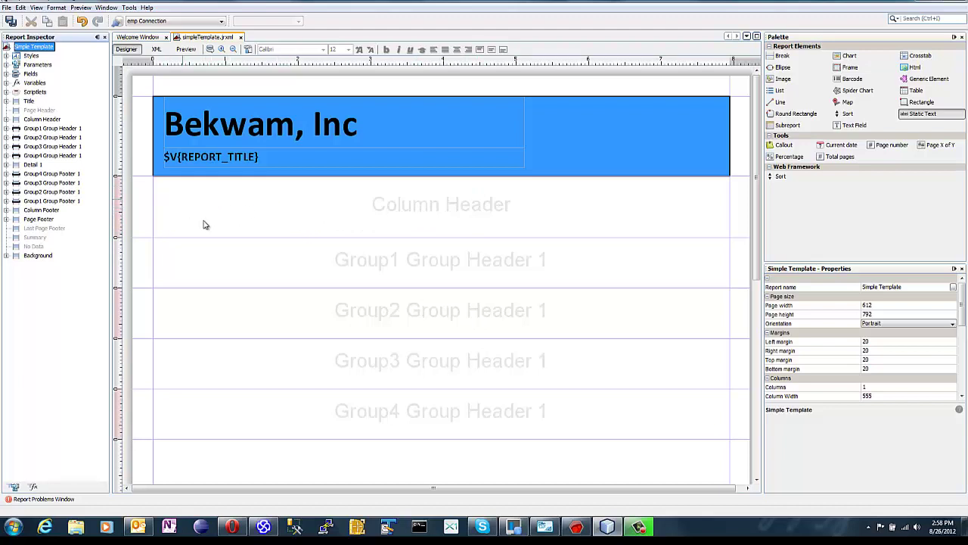
Place a static text label at the left edge of each of the four group headers
{"action": "left_click_drag", "start_coordinate": [755, 211], "coordinate": [731, 237]}
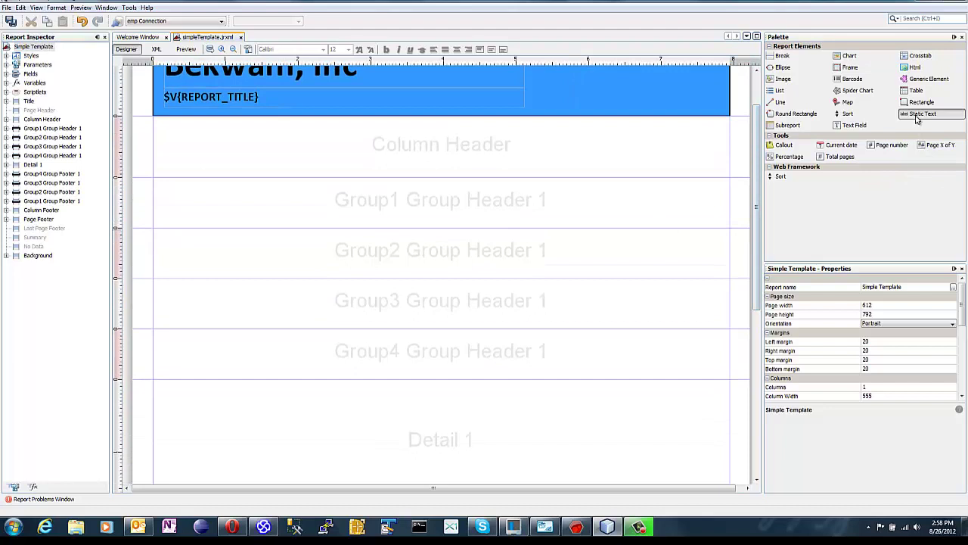
{"action": "left_click_drag", "start_coordinate": [917, 119], "coordinate": [449, 208]}
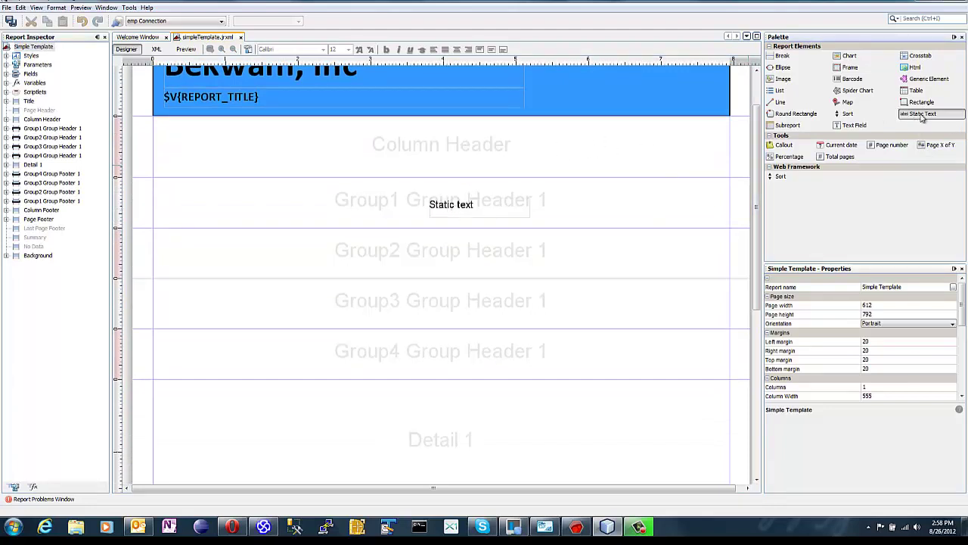
{"action": "left_click_drag", "start_coordinate": [923, 118], "coordinate": [450, 256]}
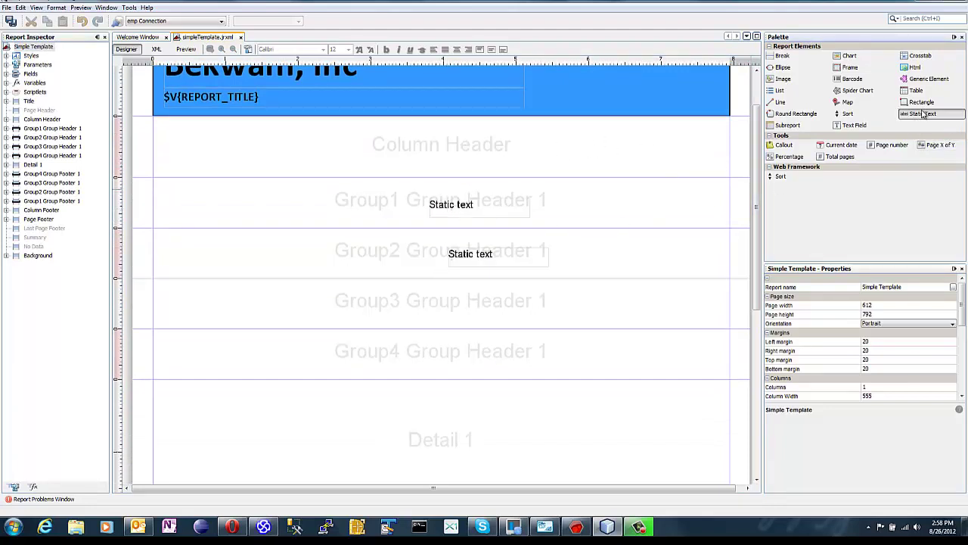
{"action": "left_click_drag", "start_coordinate": [923, 113], "coordinate": [507, 291]}
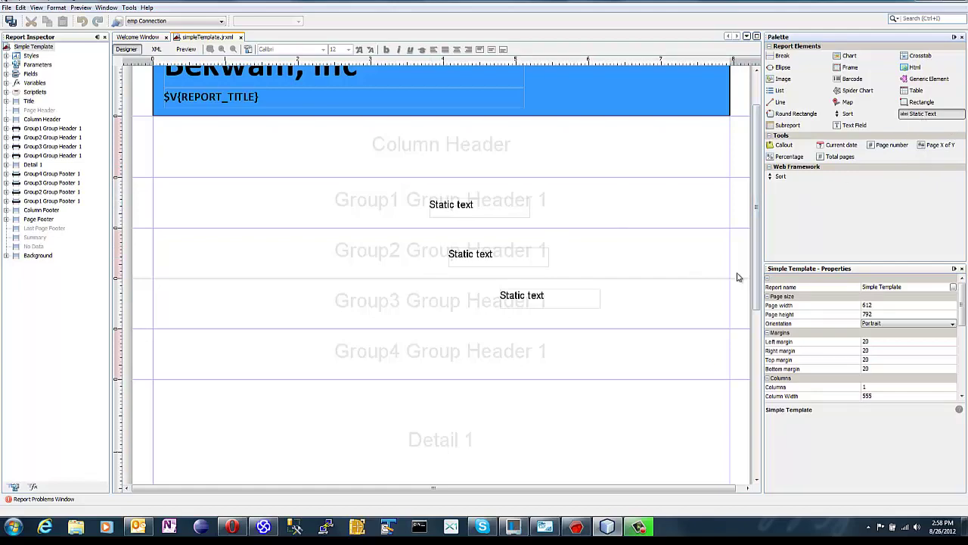
{"action": "left_click_drag", "start_coordinate": [737, 277], "coordinate": [569, 341]}
{"action": "left_click_drag", "start_coordinate": [458, 209], "coordinate": [180, 190]}
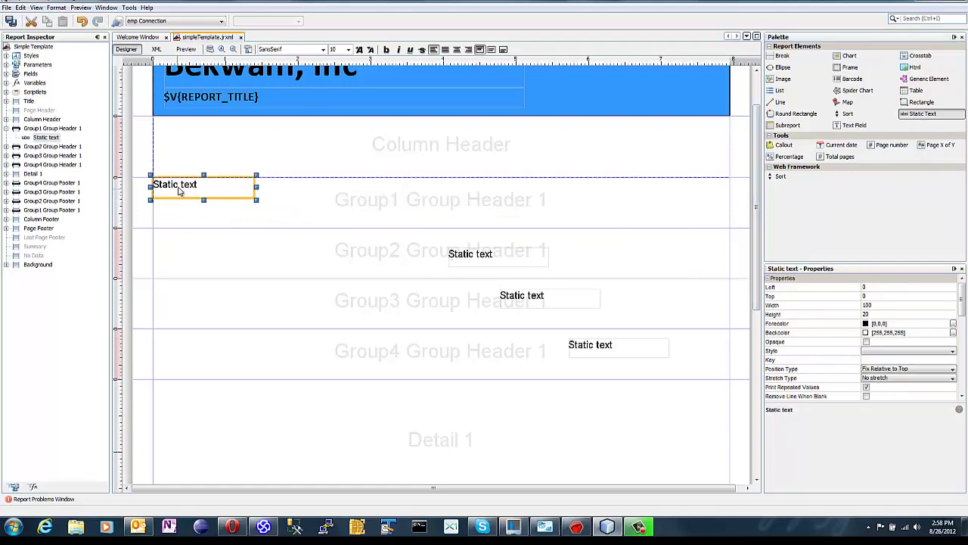
{"action": "left_click_drag", "start_coordinate": [453, 256], "coordinate": [171, 235]}
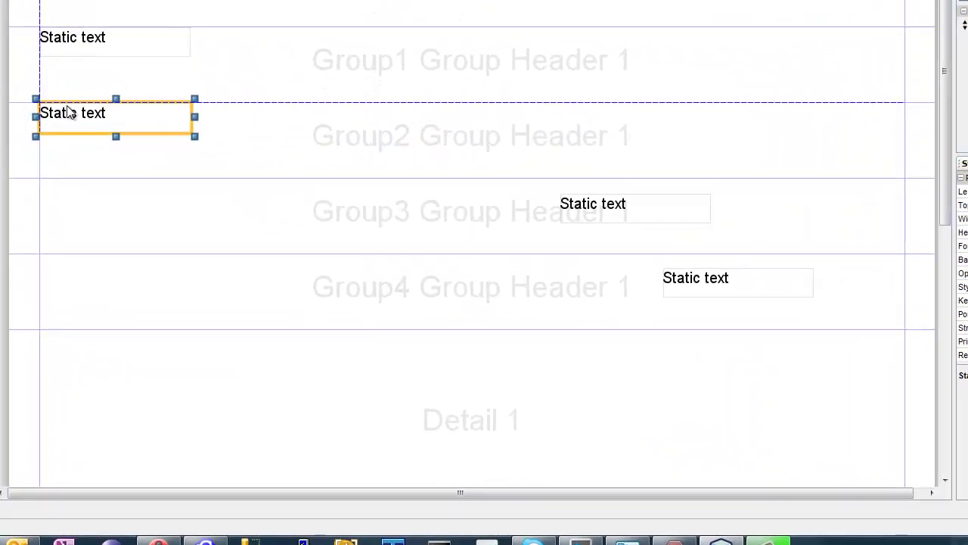
{"action": "left_click_drag", "start_coordinate": [593, 206], "coordinate": [74, 208]}
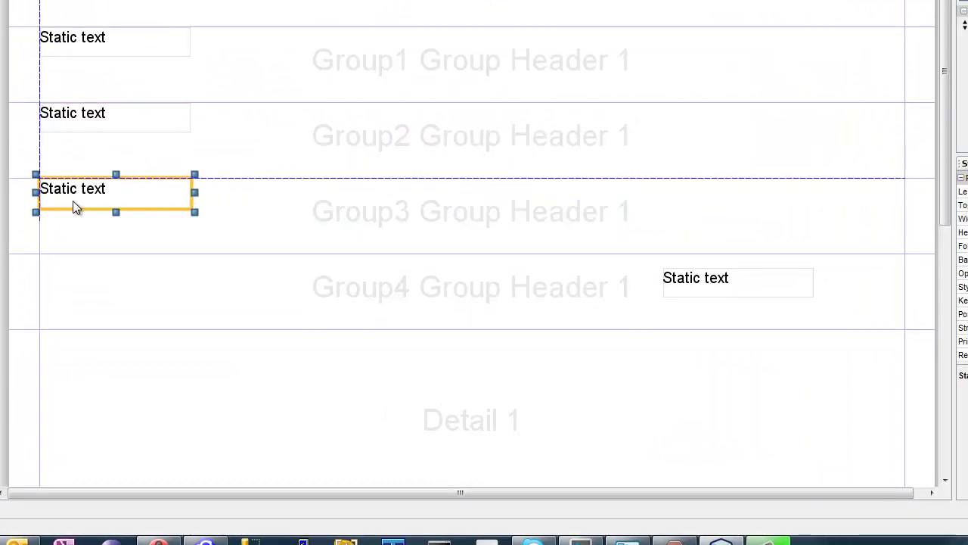
{"action": "left_click_drag", "start_coordinate": [681, 277], "coordinate": [88, 274]}
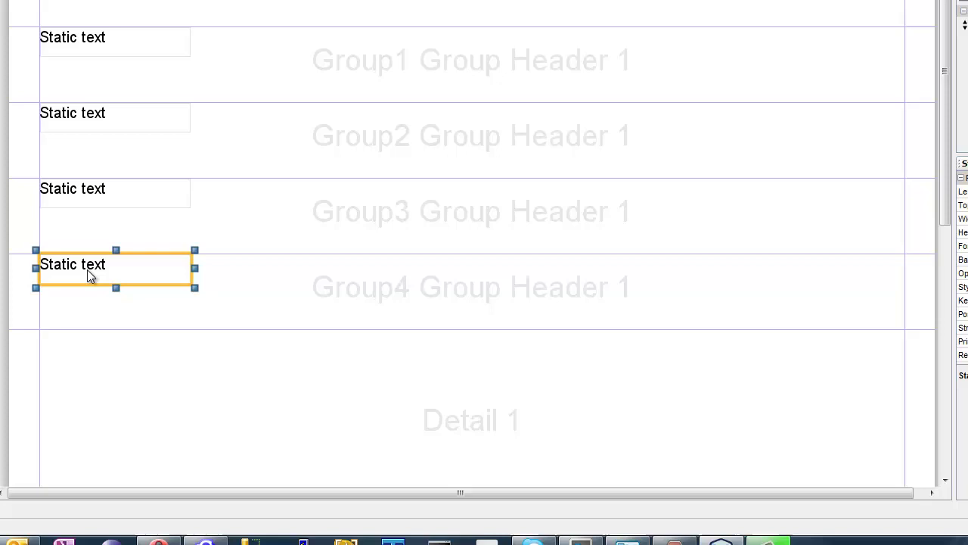
Rename the Group1 and Group2 header labels to G1Label and G2Label
{"action": "left_click", "coordinate": [117, 44]}
{"action": "left_click", "coordinate": [117, 41]}
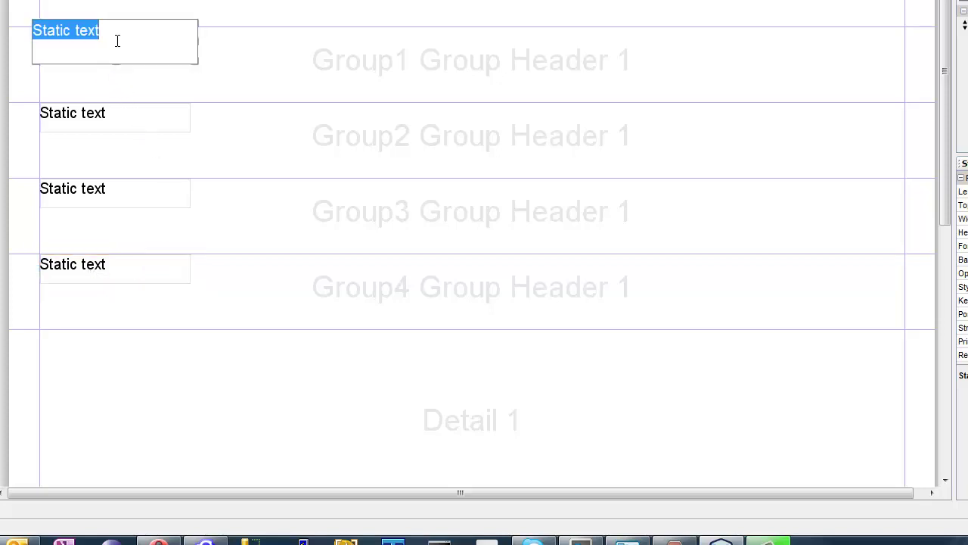
{"action": "type", "text": "G1Label"}
{"action": "key", "text": "Return"}
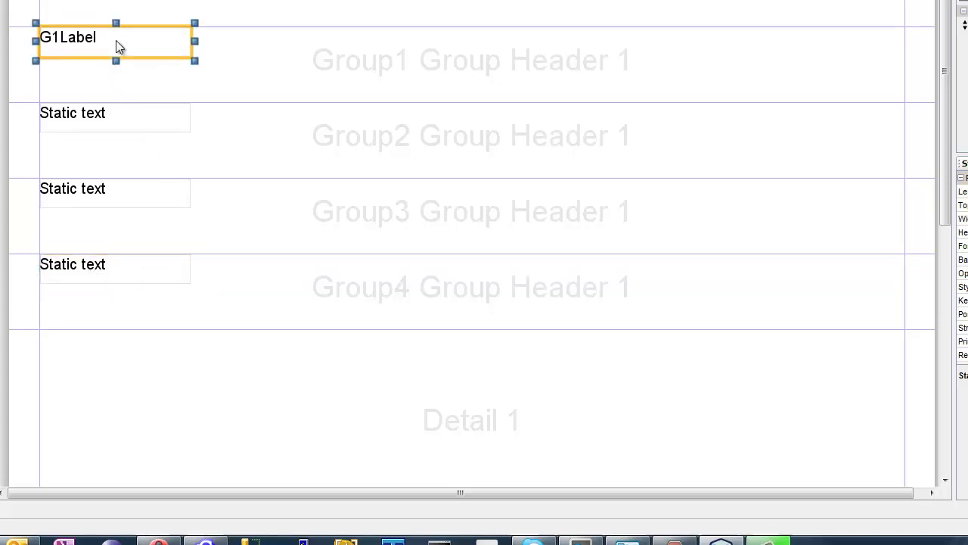
{"action": "left_click", "coordinate": [128, 121]}
{"action": "left_click", "coordinate": [129, 119]}
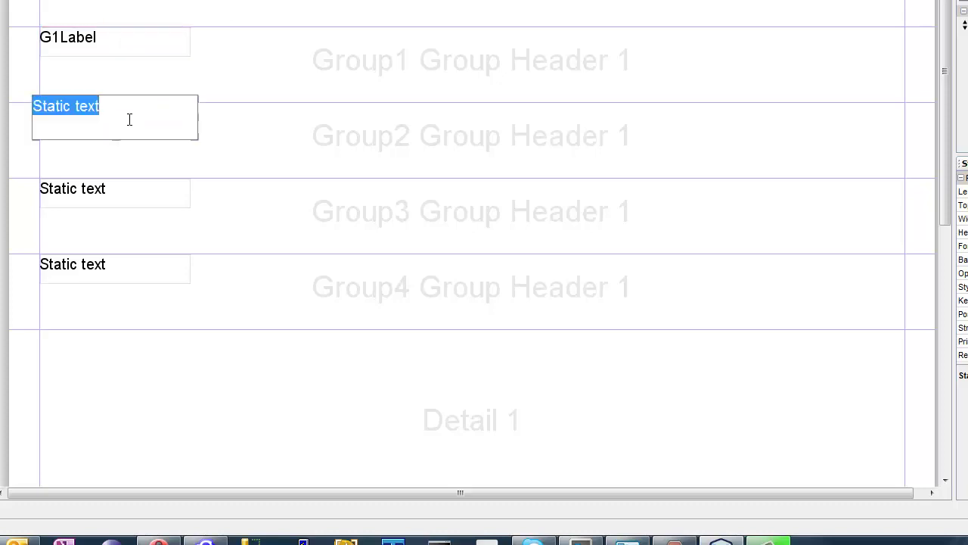
{"action": "type", "text": "G4L"}
{"action": "key", "text": "BackSpace"}
{"action": "key", "text": "BackSpace"}
{"action": "type", "text": "2"}
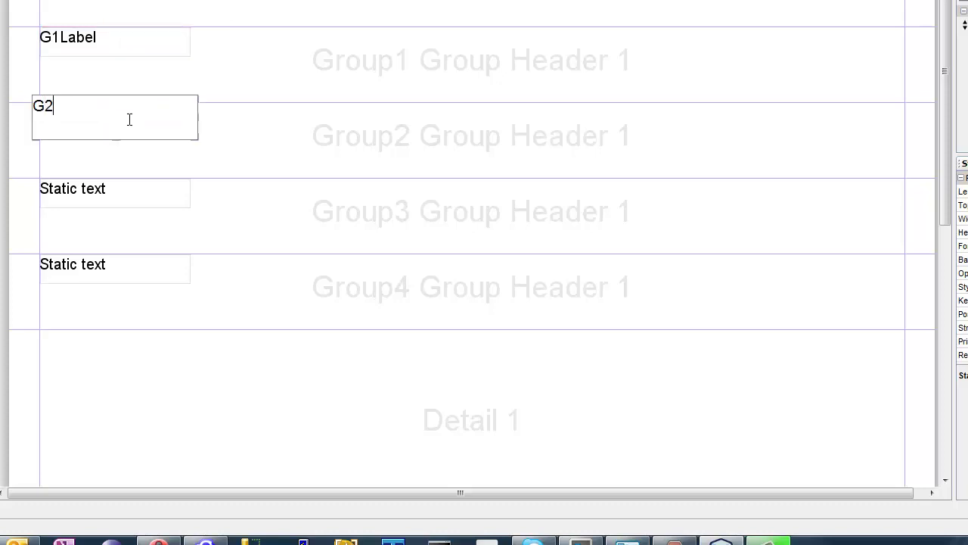
{"action": "type", "text": "Label"}
{"action": "key", "text": "Return"}
Rename the Group3 and Group4 header labels to G3Label and G4Label
{"action": "left_click", "coordinate": [139, 195]}
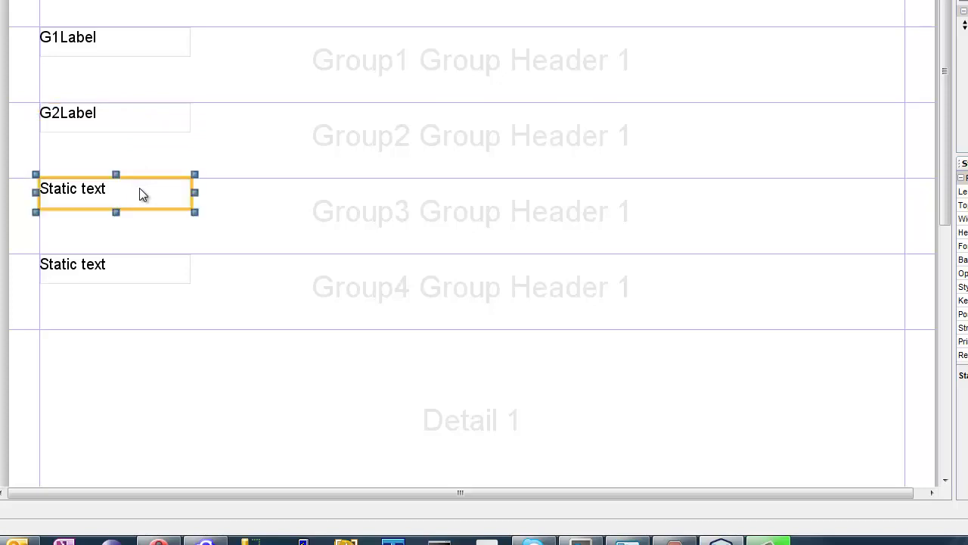
{"action": "left_click", "coordinate": [140, 189]}
{"action": "type", "text": "G3Labe"}
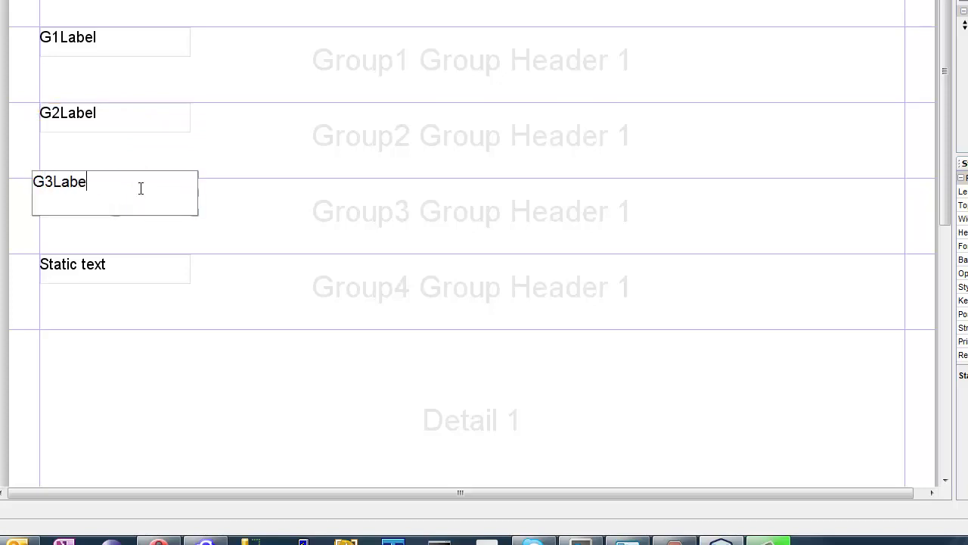
{"action": "type", "text": "l"}
{"action": "key", "text": "Return"}
{"action": "left_click", "coordinate": [127, 269]}
{"action": "left_click", "coordinate": [127, 269]}
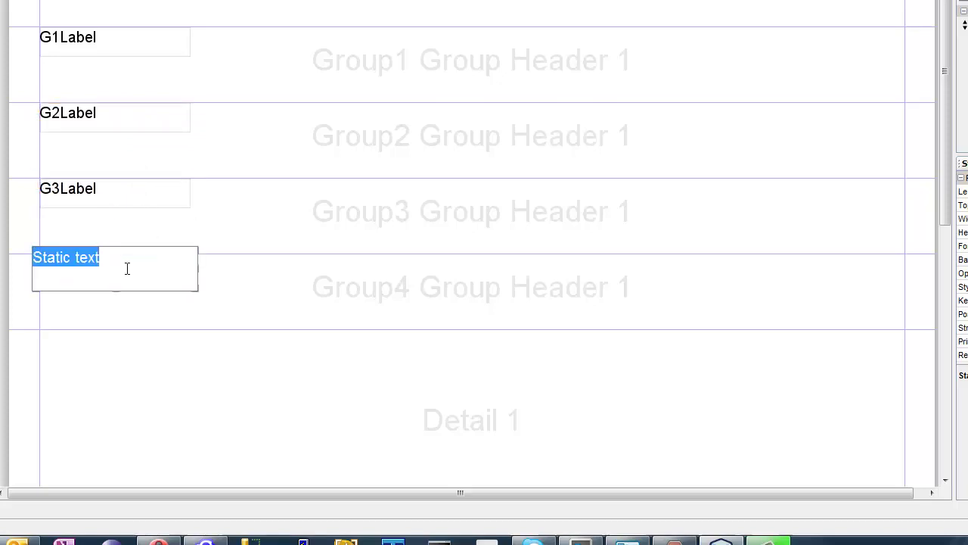
{"action": "type", "text": "G4Label"}
{"action": "key", "text": "Return"}
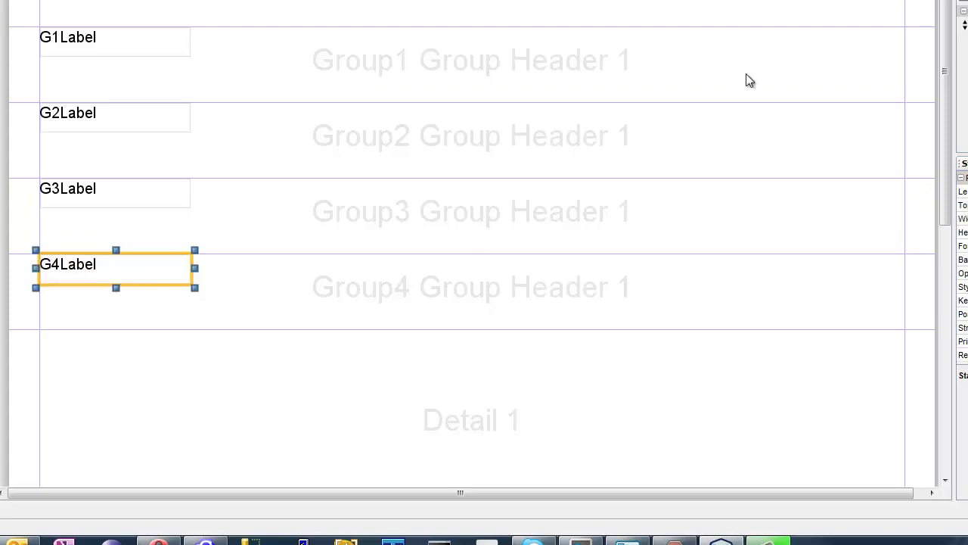
Add a $F{field} text field beside each of G1Label to G4Label, stretched about 472 wide
{"action": "left_click_drag", "start_coordinate": [856, 35], "coordinate": [533, 60]}
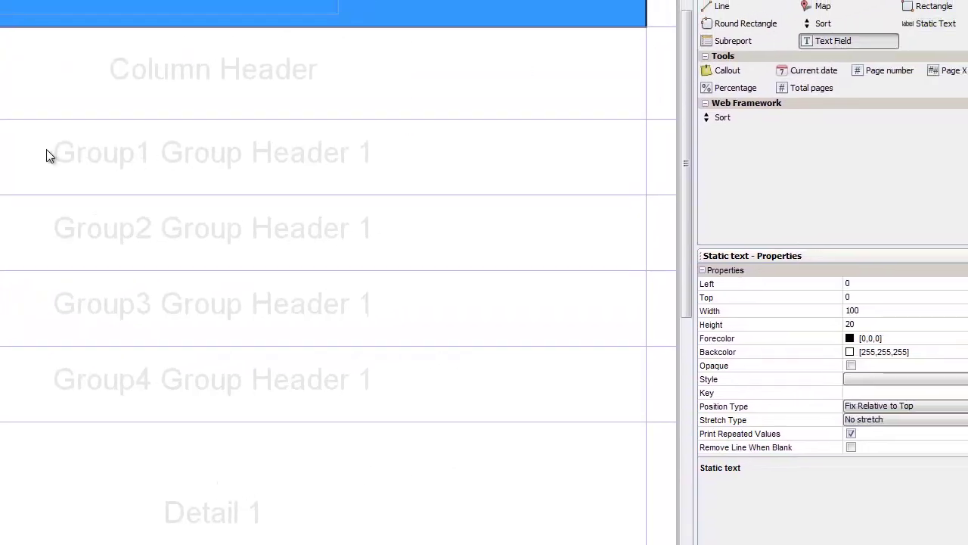
{"action": "left_click_drag", "start_coordinate": [46, 155], "coordinate": [45, 131]}
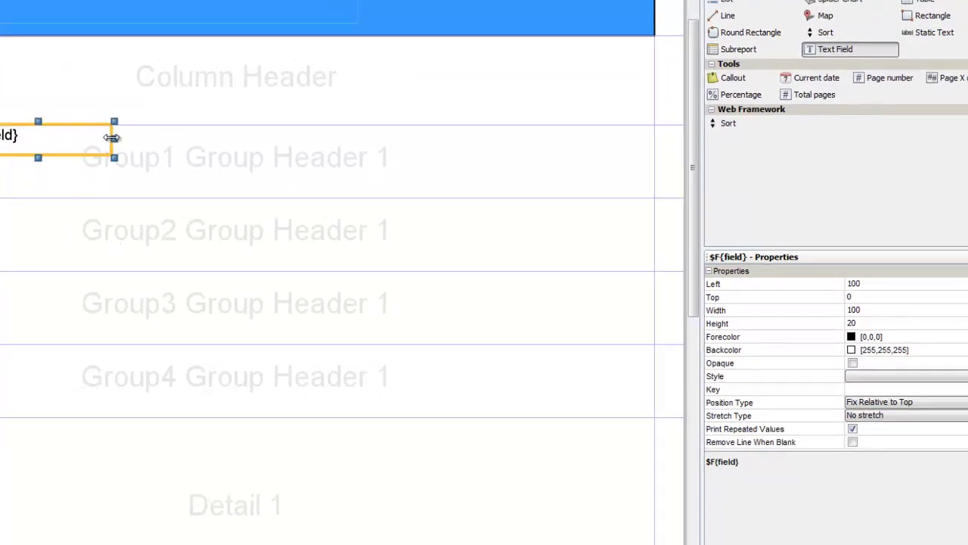
{"action": "left_click_drag", "start_coordinate": [112, 137], "coordinate": [662, 150]}
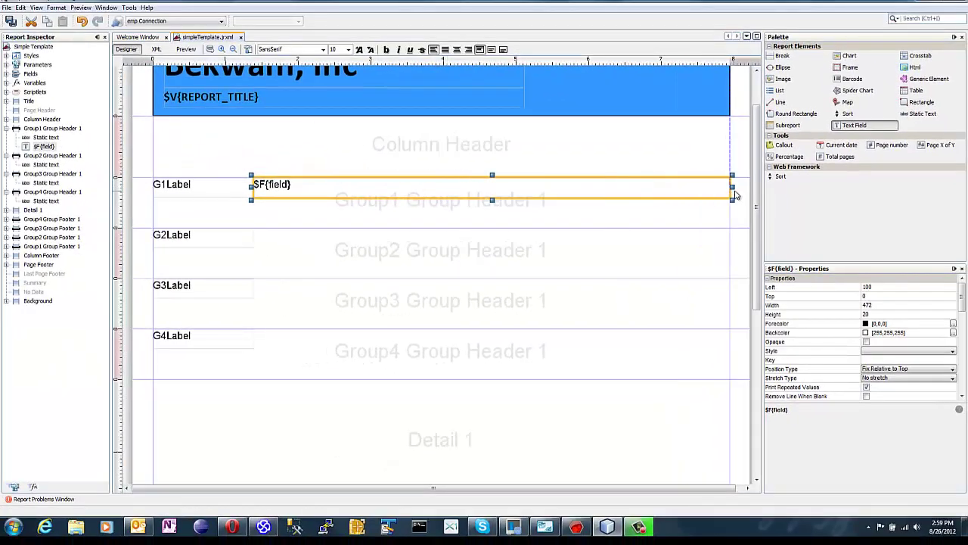
{"action": "left_click_drag", "start_coordinate": [841, 125], "coordinate": [284, 242]}
{"action": "left_click_drag", "start_coordinate": [362, 238], "coordinate": [732, 237]}
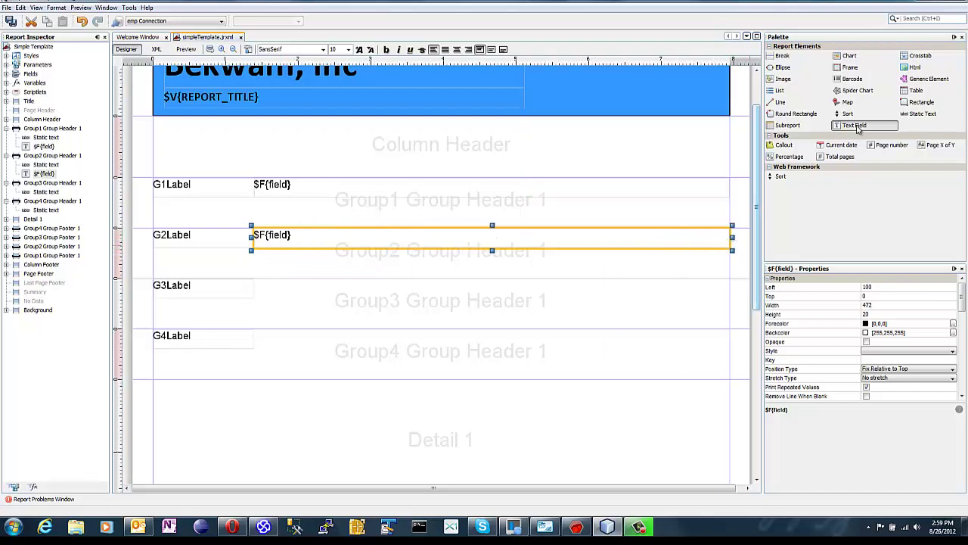
{"action": "left_click_drag", "start_coordinate": [858, 130], "coordinate": [394, 308]}
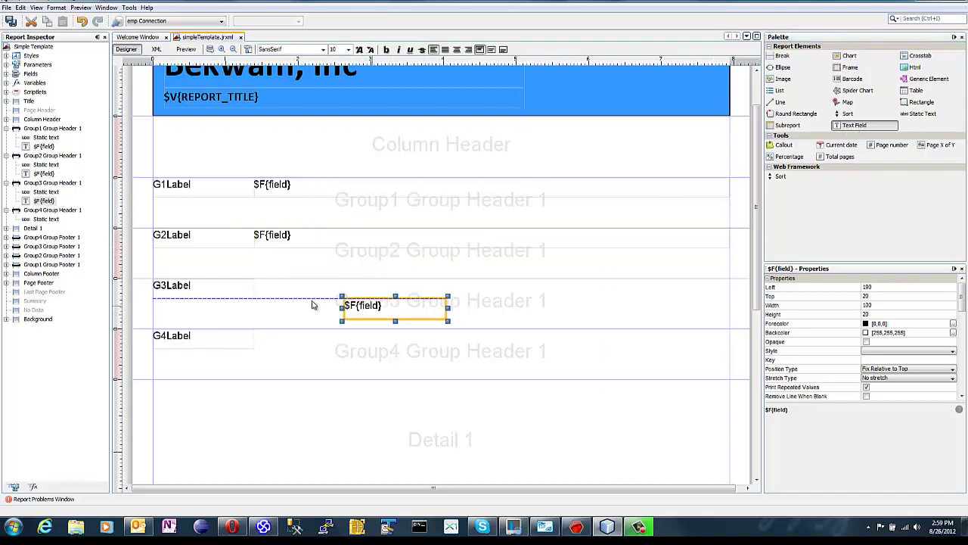
{"action": "left_click_drag", "start_coordinate": [312, 304], "coordinate": [732, 291]}
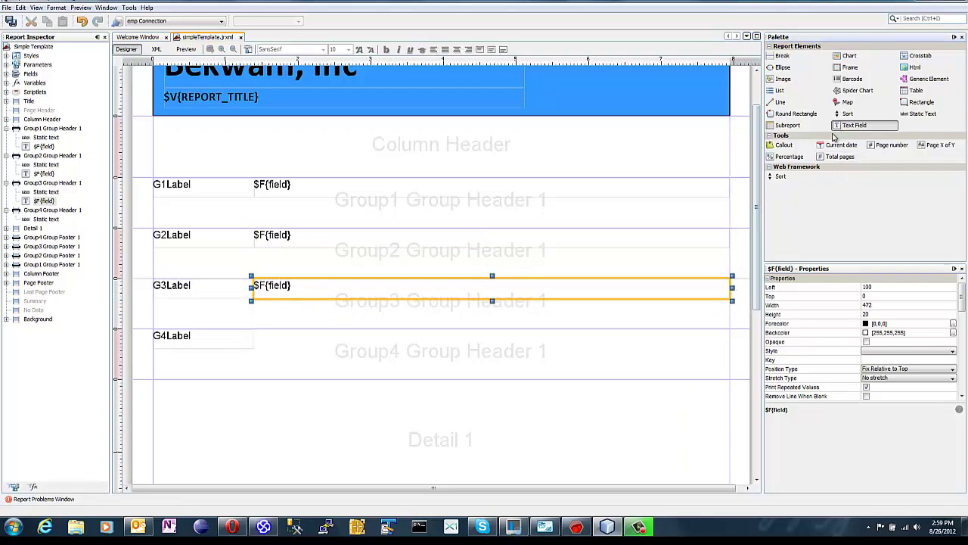
{"action": "left_click_drag", "start_coordinate": [834, 133], "coordinate": [280, 346]}
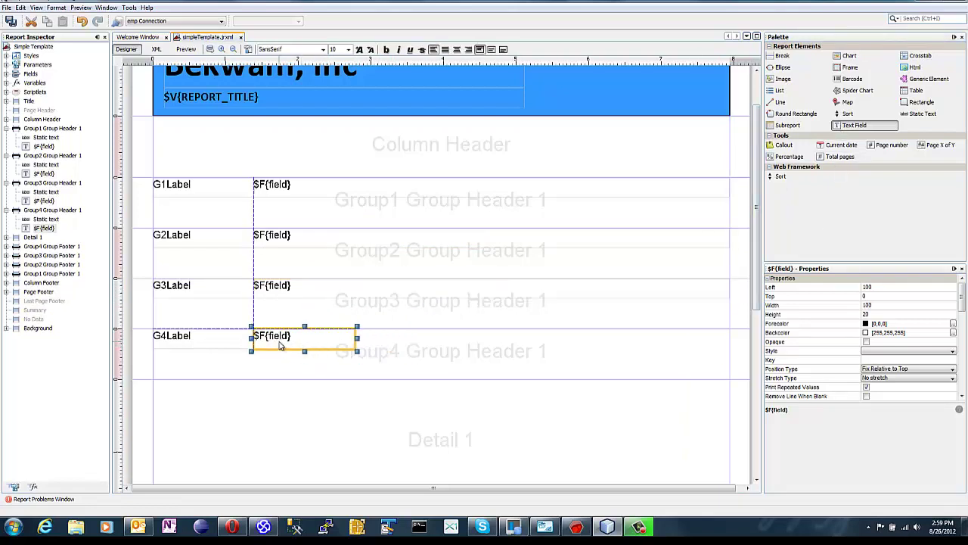
{"action": "left_click_drag", "start_coordinate": [357, 338], "coordinate": [729, 337]}
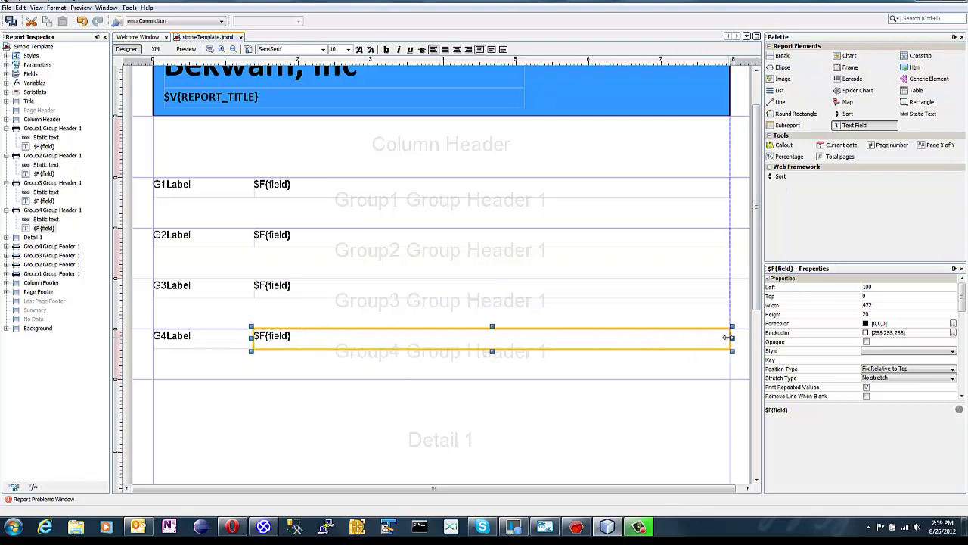
Set the Group1 header text field's expression to "G1Field"
{"action": "left_click", "coordinate": [274, 191]}
{"action": "double_click", "coordinate": [304, 187]}
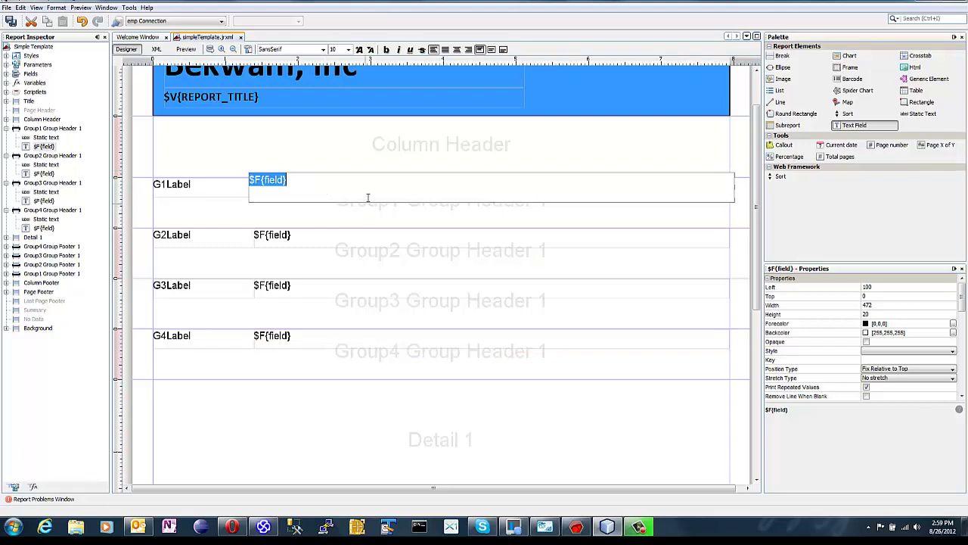
{"action": "type", "text": "\""}
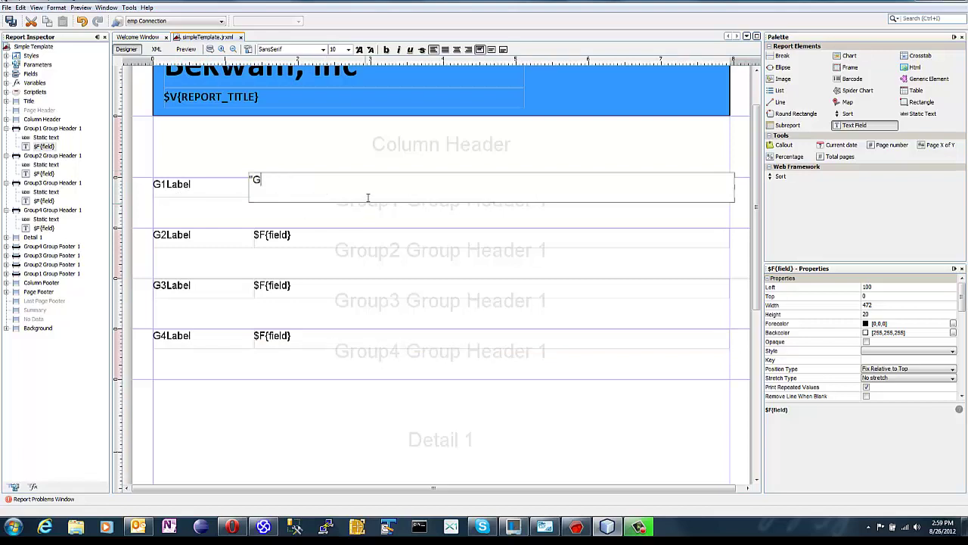
{"action": "type", "text": "G1Field\""}
{"action": "key", "text": "Return"}
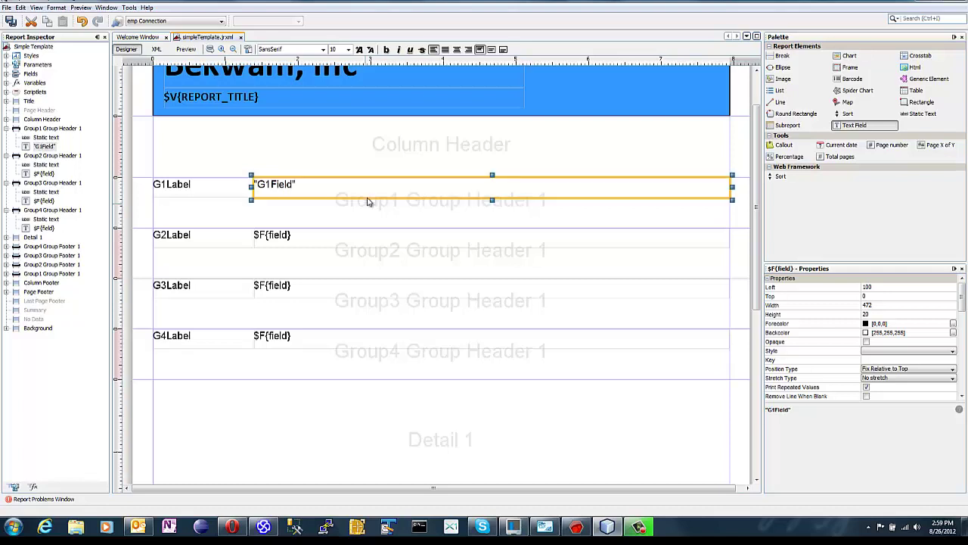
Set the Group2 text field to "G2Field", correcting the mistyped "G4Field"
{"action": "double_click", "coordinate": [307, 236]}
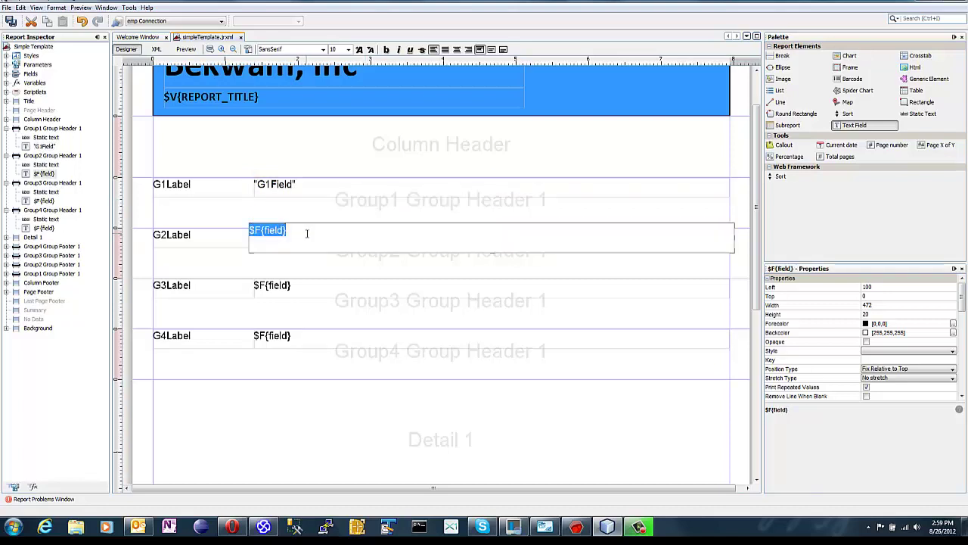
{"action": "type", "text": "\"G4Field\""}
{"action": "key", "text": "Return"}
{"action": "double_click", "coordinate": [308, 286]}
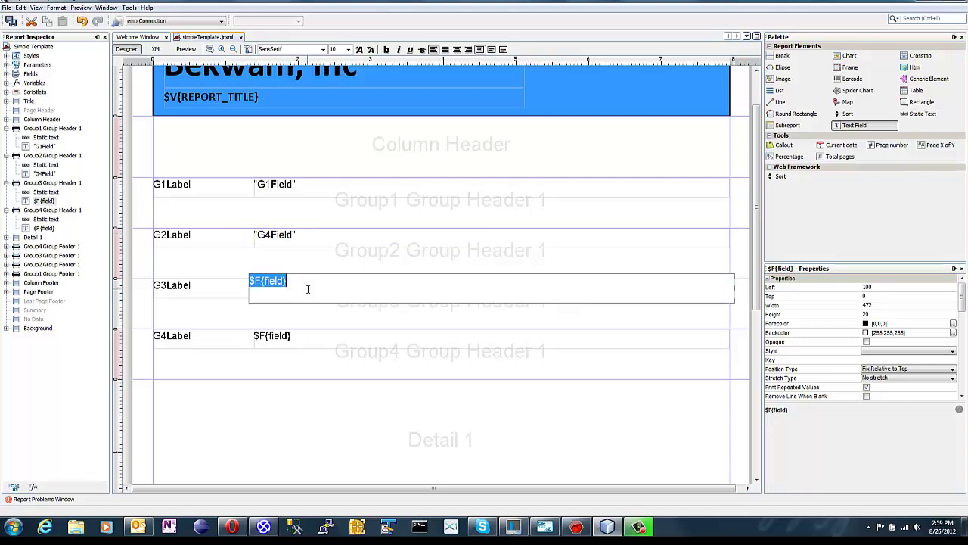
{"action": "type", "text": "\""}
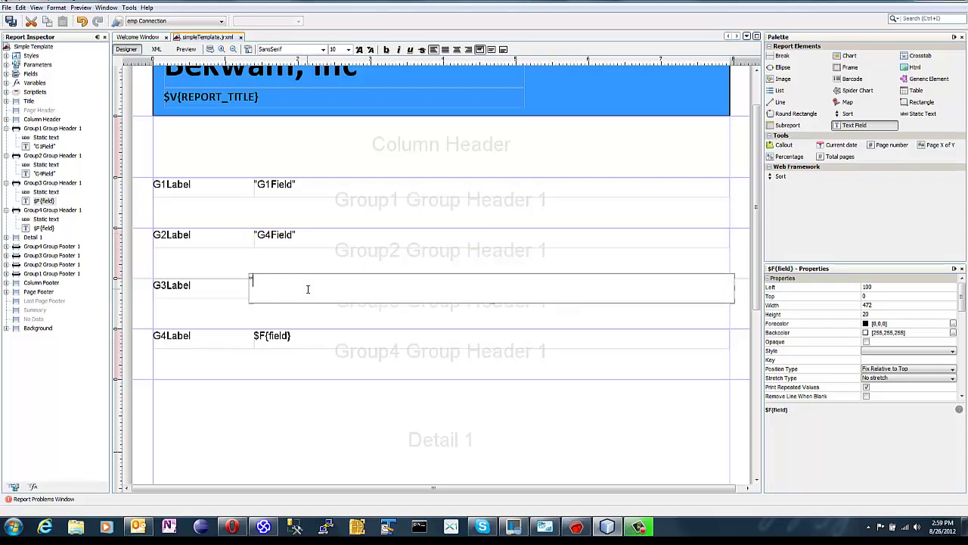
{"action": "double_click", "coordinate": [284, 239]}
{"action": "left_click", "coordinate": [266, 231]}
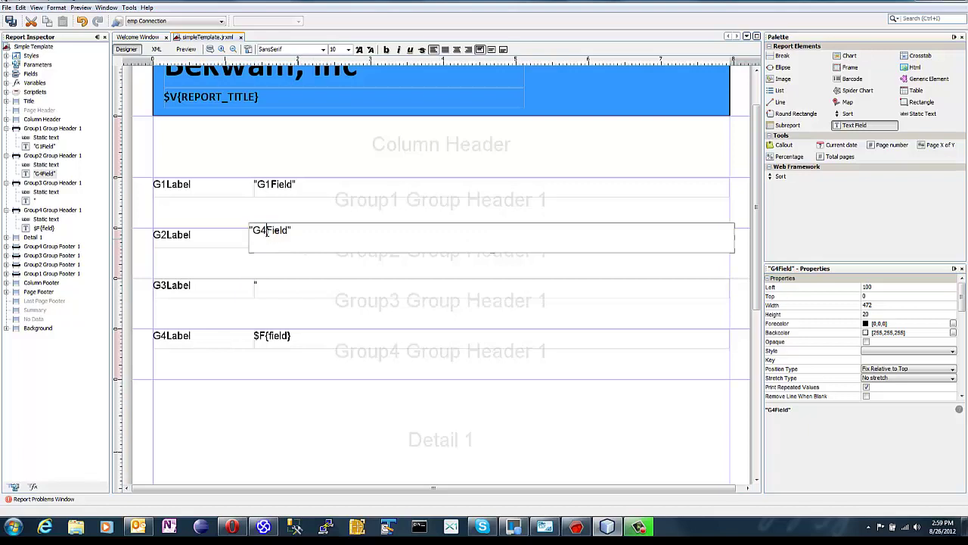
{"action": "key", "text": "BackSpace"}
{"action": "type", "text": "2"}
{"action": "key", "text": "Return"}
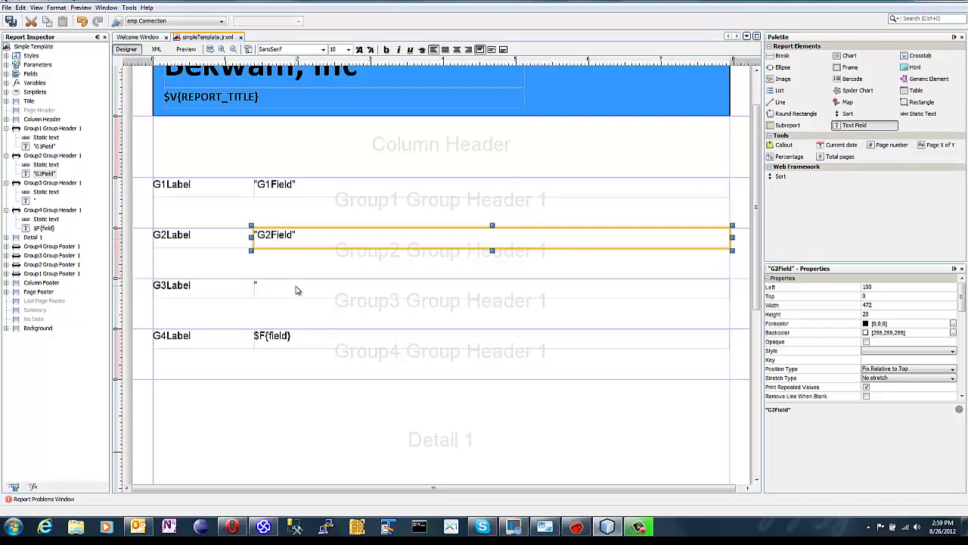
Set the Group3 and Group4 text fields to "G3Field" and "G4Field"
{"action": "double_click", "coordinate": [297, 290]}
{"action": "type", "text": "G"}
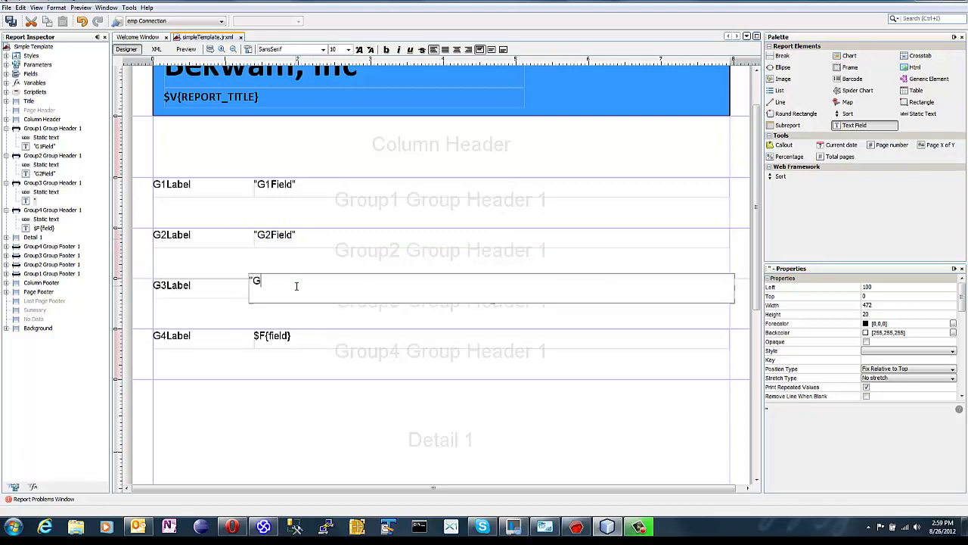
{"action": "type", "text": "3Field\""}
{"action": "key", "text": "Return"}
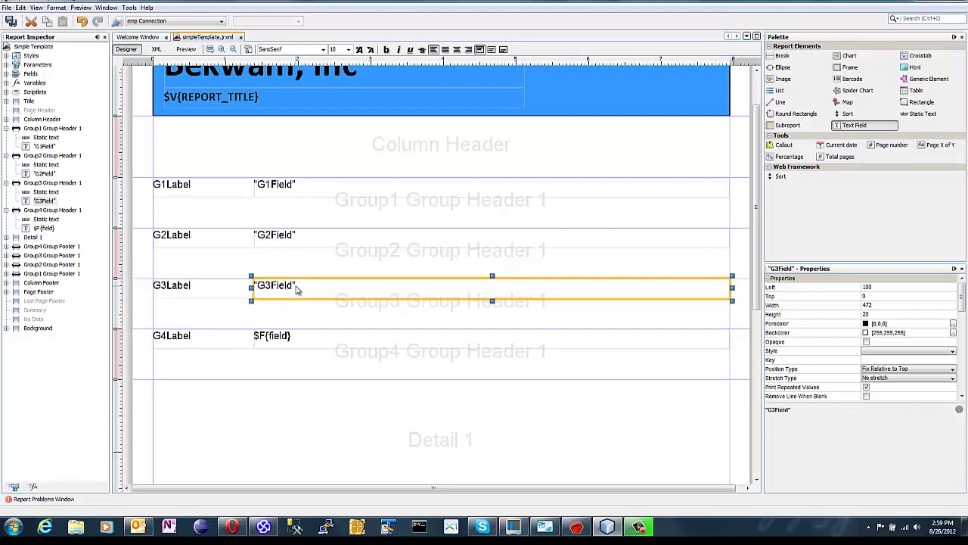
{"action": "double_click", "coordinate": [330, 340]}
{"action": "left_click", "coordinate": [315, 333]}
{"action": "left_click_drag", "start_coordinate": [316, 333], "coordinate": [227, 333]}
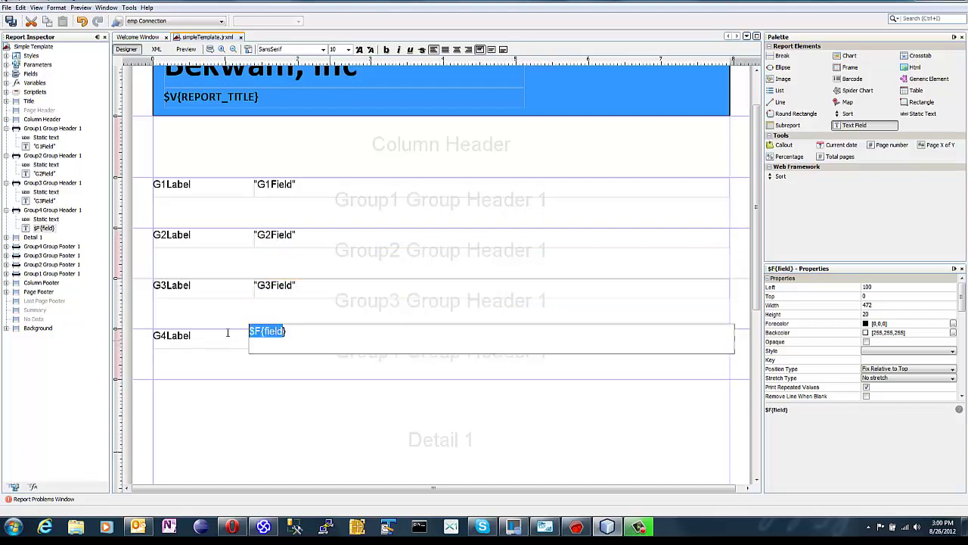
{"action": "type", "text": "\""}
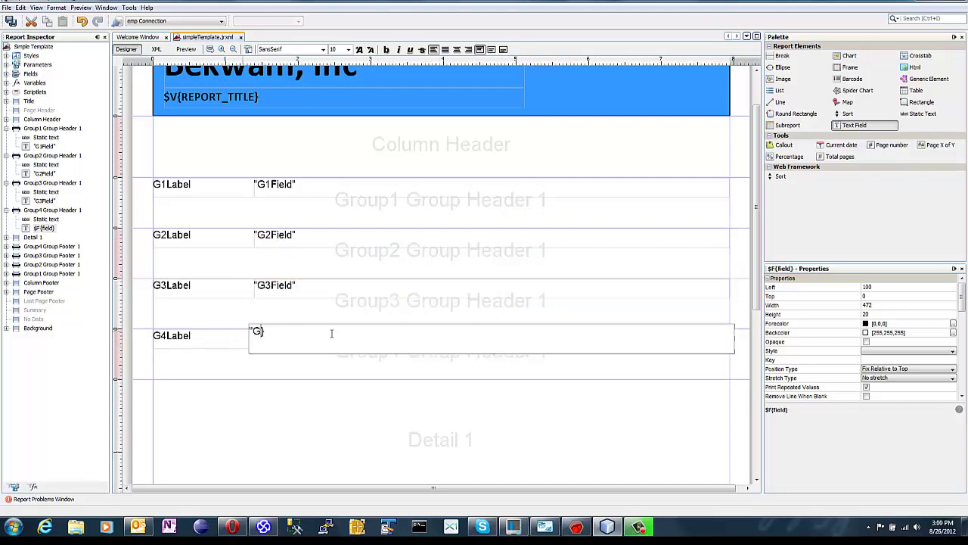
{"action": "type", "text": "G4Field"}
{"action": "key", "text": "Return"}
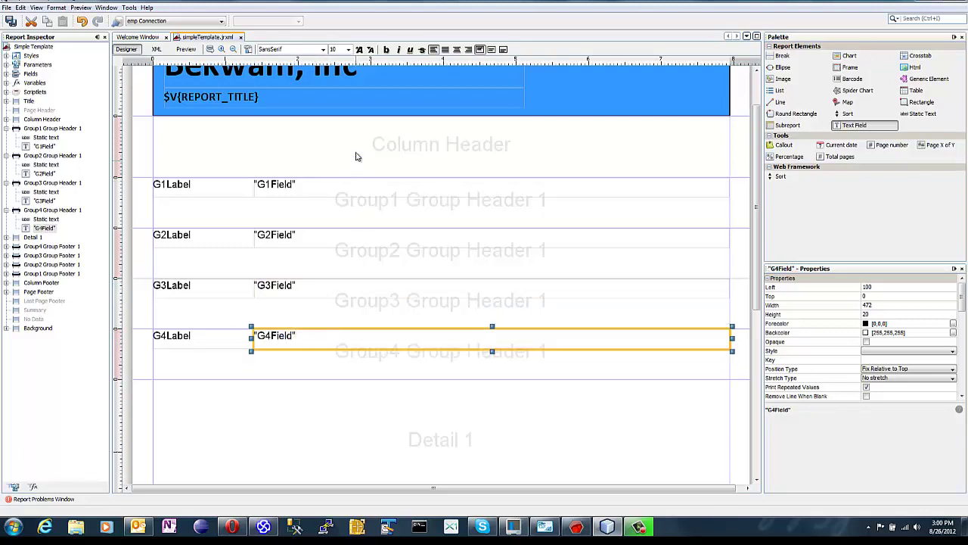
{"action": "left_click", "coordinate": [357, 156]}
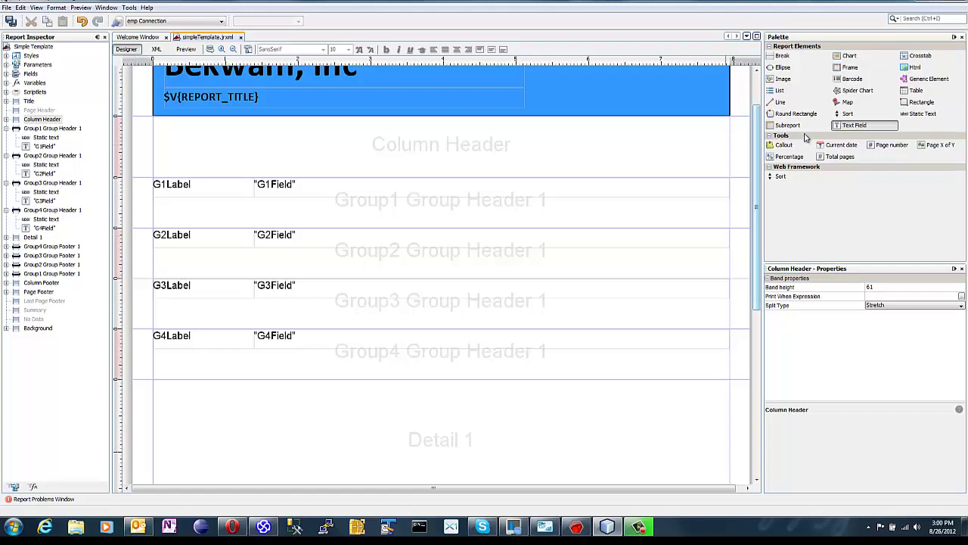
Add a static text to the Column Header, then cancel its edit and delete it
{"action": "left_click", "coordinate": [919, 114]}
{"action": "left_click_drag", "start_coordinate": [231, 151], "coordinate": [204, 130]}
{"action": "double_click", "coordinate": [201, 129]}
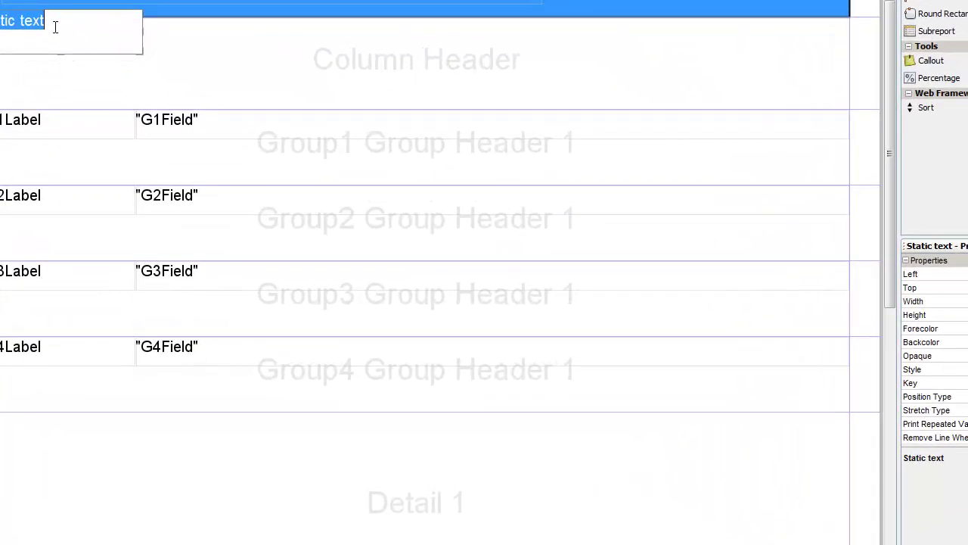
{"action": "key", "text": "BackSpace"}
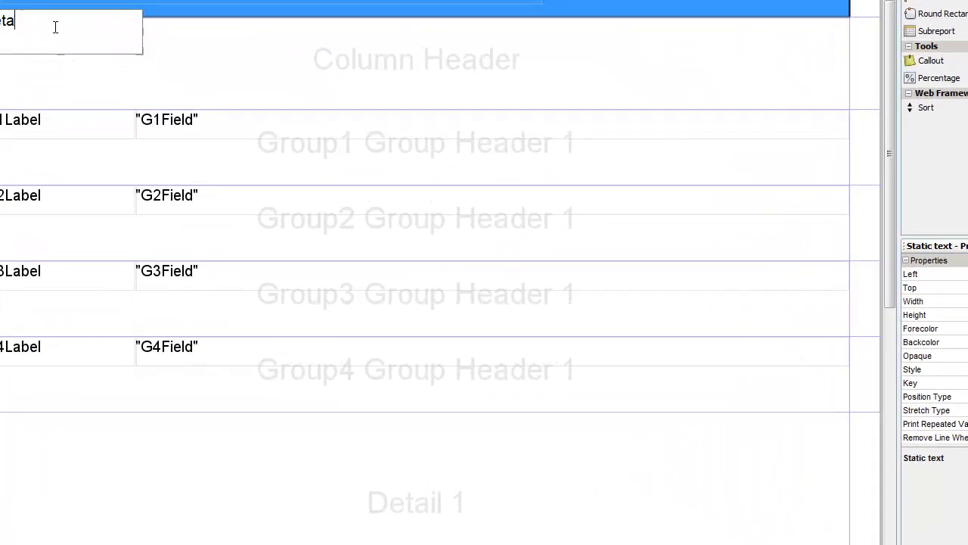
{"action": "type", "text": "Detail"}
{"action": "key", "text": "Escape"}
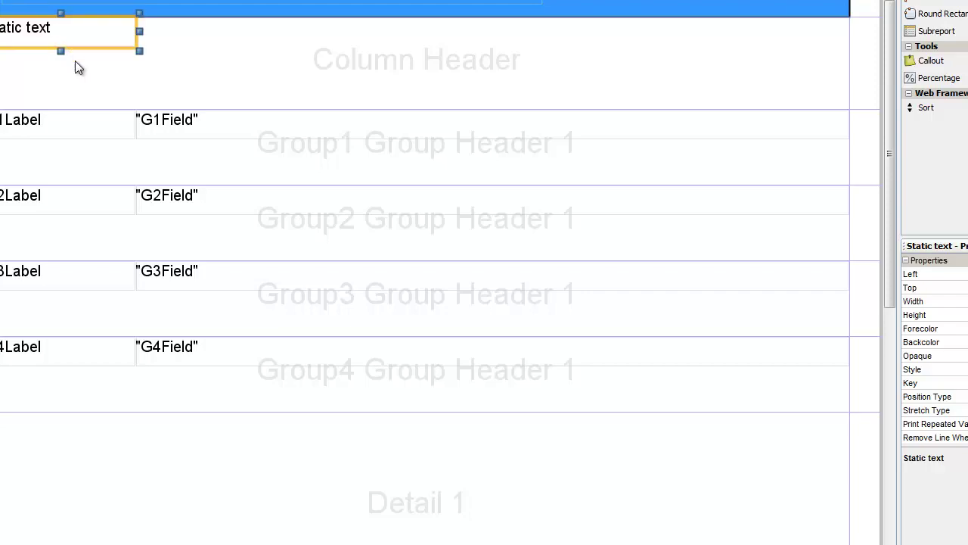
{"action": "left_click", "coordinate": [75, 61]}
{"action": "left_click", "coordinate": [70, 41]}
{"action": "key", "text": "Delete"}
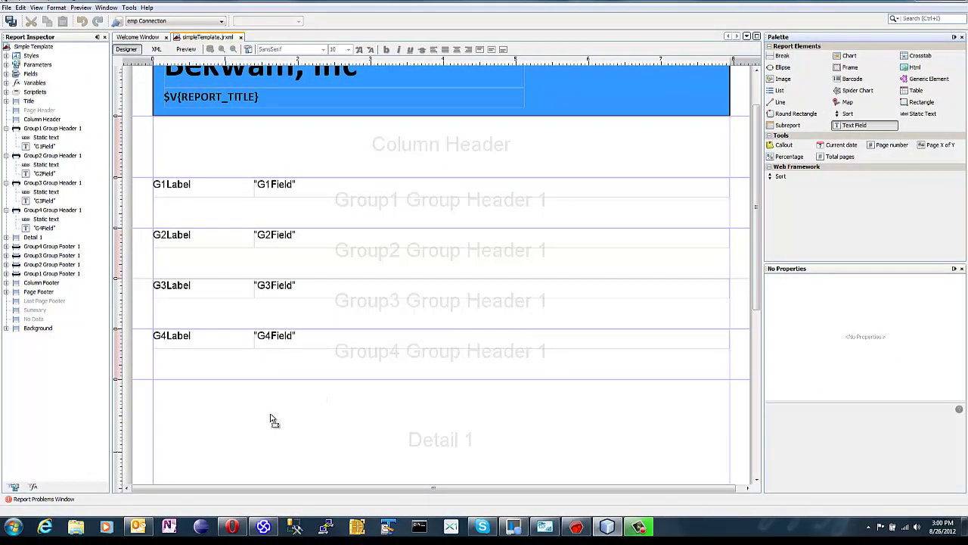
Put a text field in the Detail band showing "DetailField"
{"action": "left_click_drag", "start_coordinate": [273, 421], "coordinate": [311, 409]}
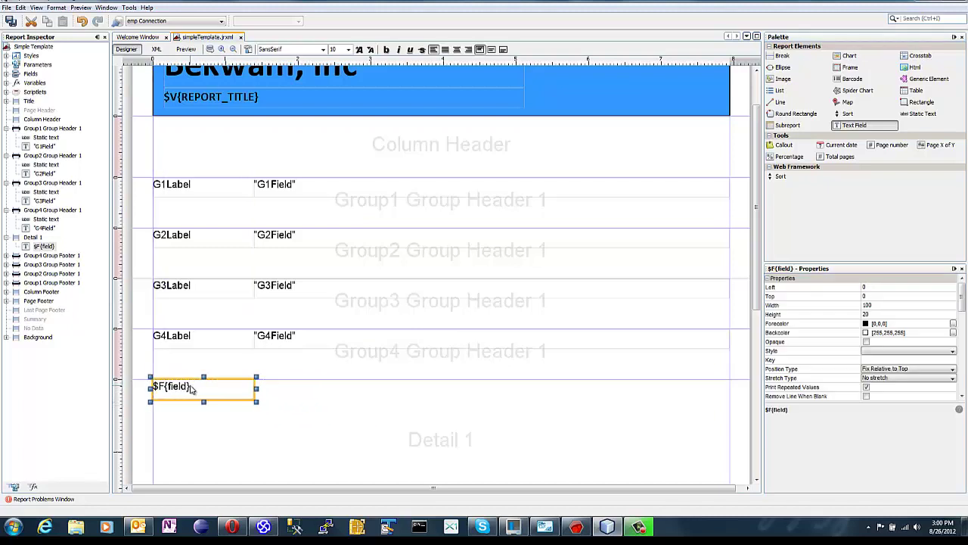
{"action": "double_click", "coordinate": [193, 387]}
{"action": "type", "text": "\"Detail"}
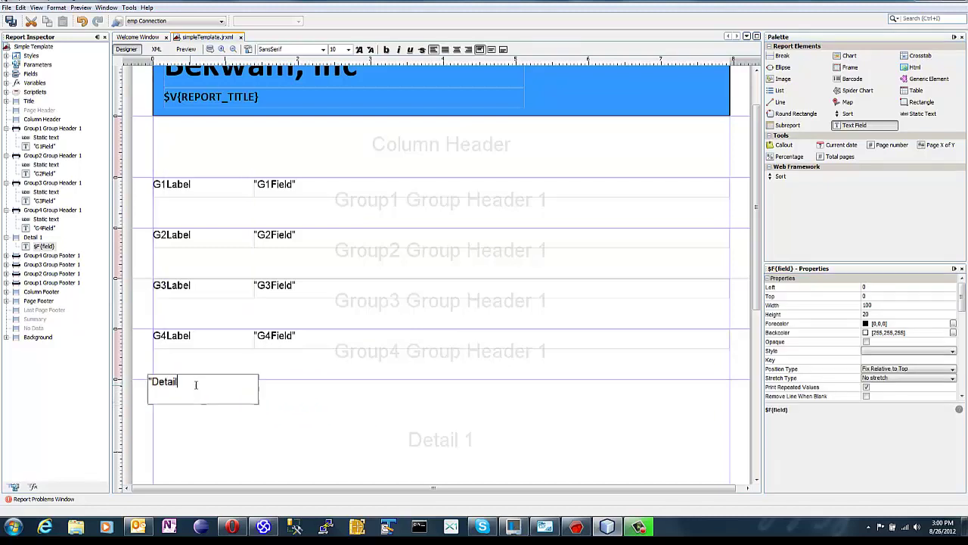
{"action": "type", "text": "Field\""}
{"action": "key", "text": "Return"}
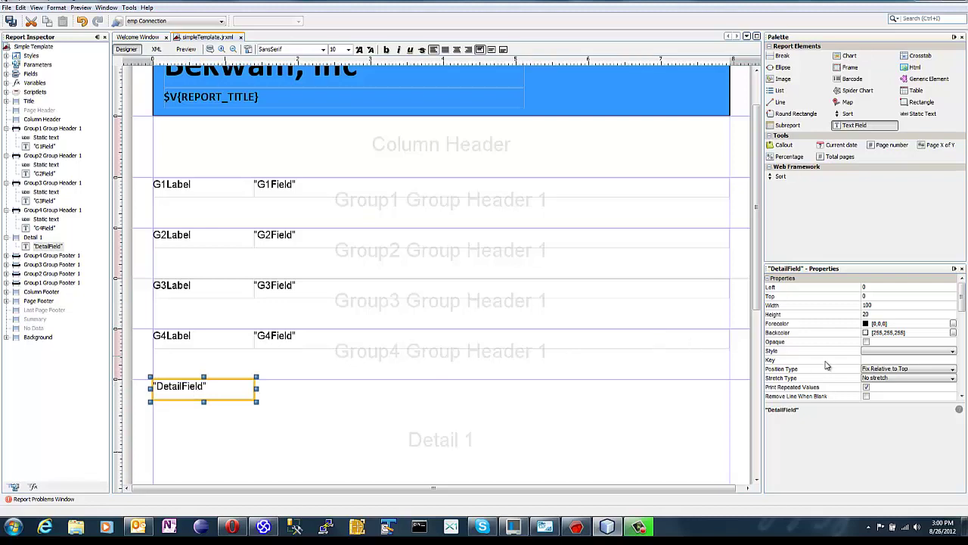
{"action": "left_click", "coordinate": [919, 114]}
Add a static text reading DetailLabel to the Column Header band
{"action": "left_click_drag", "start_coordinate": [424, 170], "coordinate": [181, 133]}
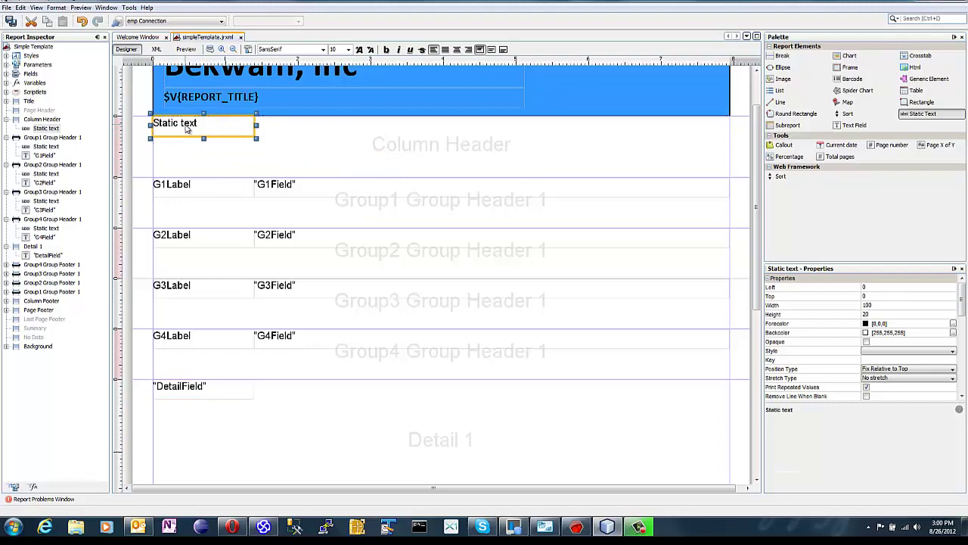
{"action": "double_click", "coordinate": [187, 129]}
{"action": "type", "text": "Deat"}
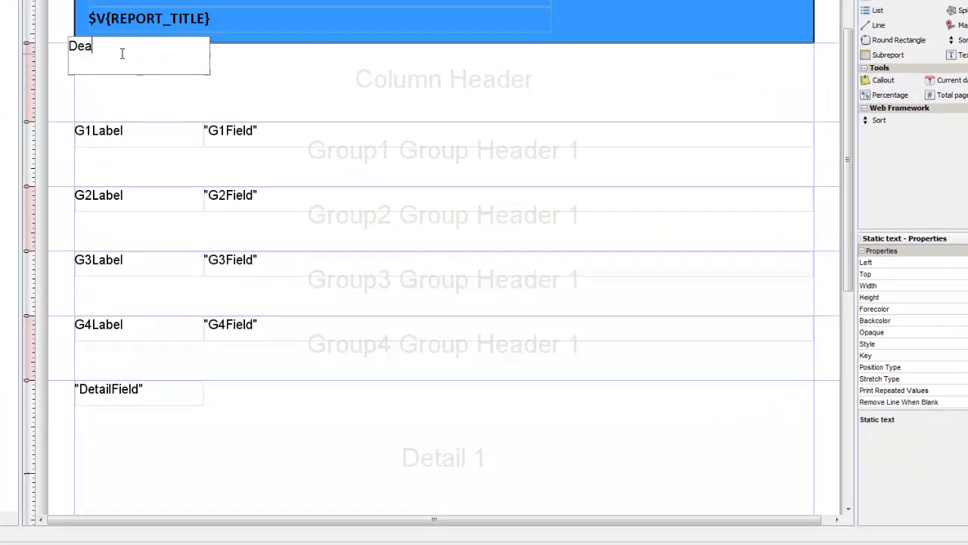
{"action": "key", "text": "BackSpace"}
{"action": "type", "text": "tailLabel"}
{"action": "key", "text": "Return"}
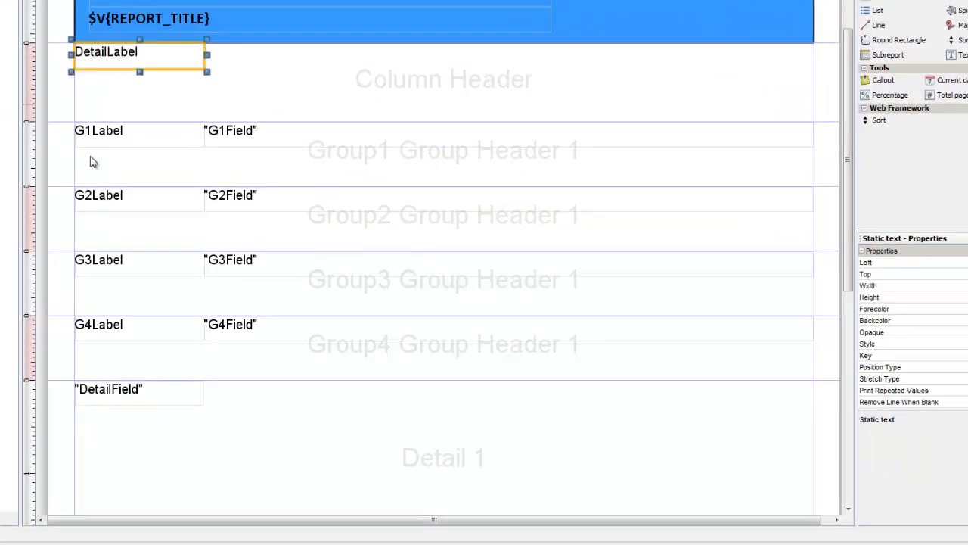
Shrink the Column Header and Detail bands to fit their label and field
{"action": "left_click_drag", "start_coordinate": [57, 121], "coordinate": [63, 74]}
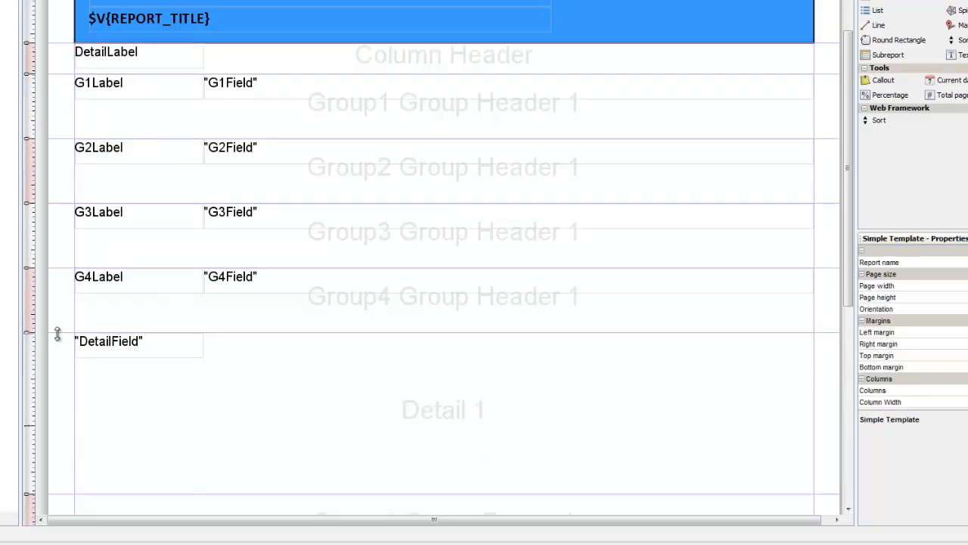
{"action": "left_click_drag", "start_coordinate": [61, 493], "coordinate": [71, 364]}
{"action": "left_click", "coordinate": [206, 347]}
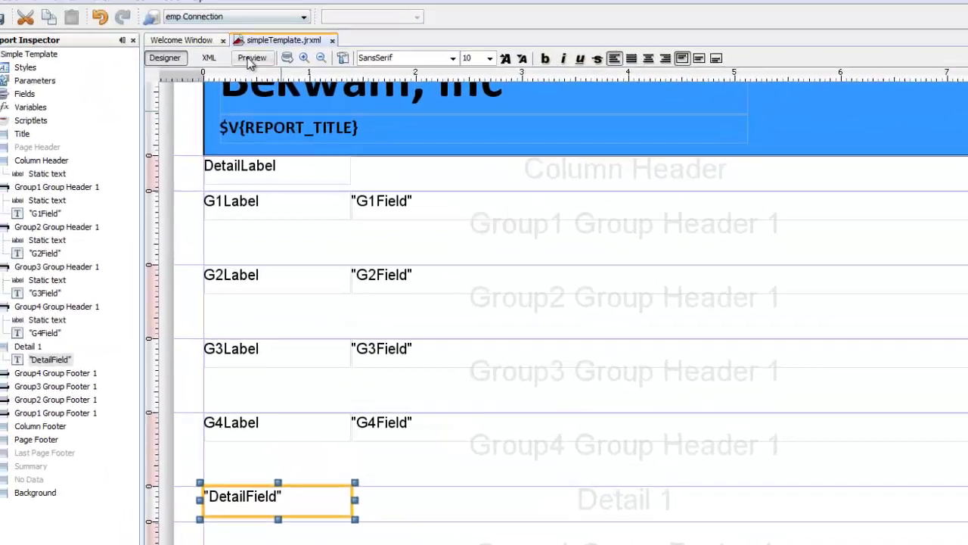
Preview the finished template's output, return to Designer, and bring up the New file dialog
{"action": "left_click", "coordinate": [252, 58]}
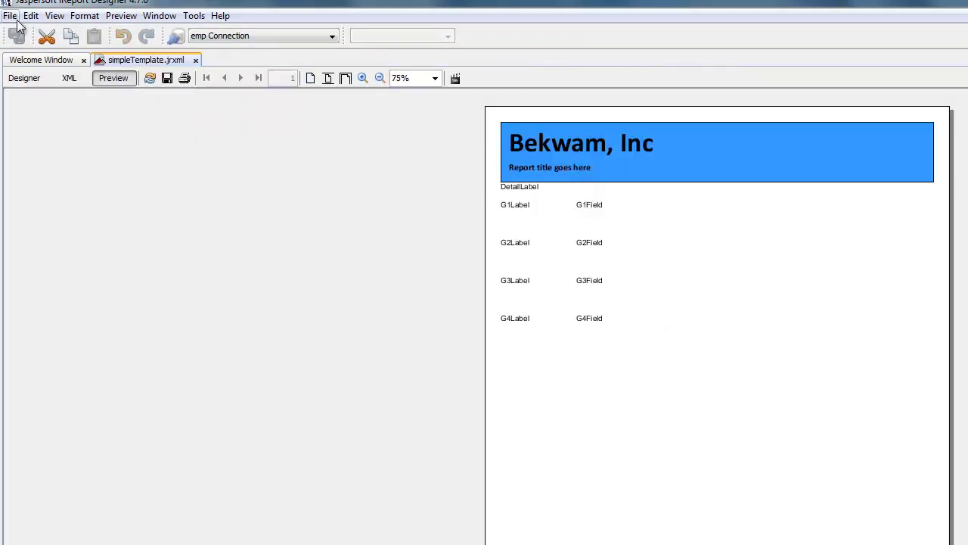
{"action": "left_click", "coordinate": [23, 80]}
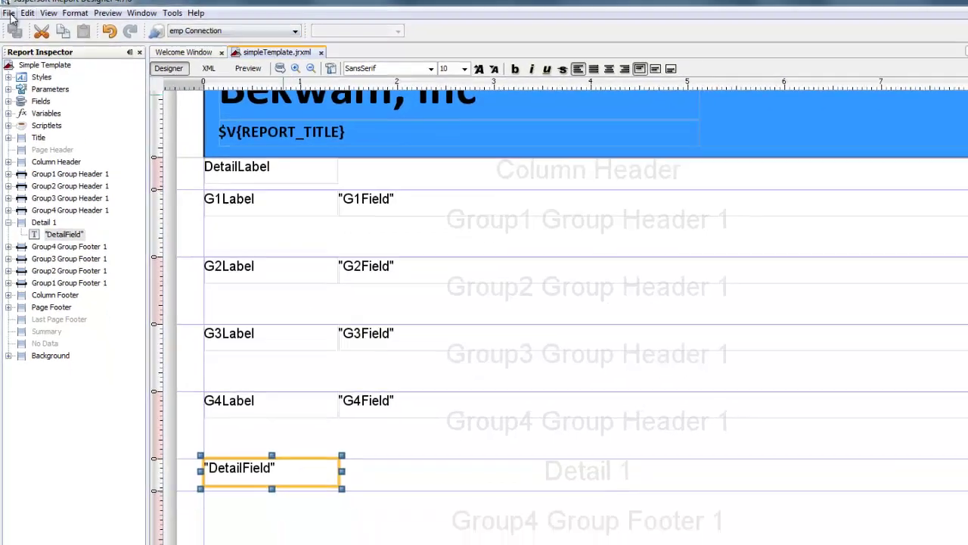
{"action": "left_click", "coordinate": [11, 16]}
{"action": "left_click", "coordinate": [31, 32]}
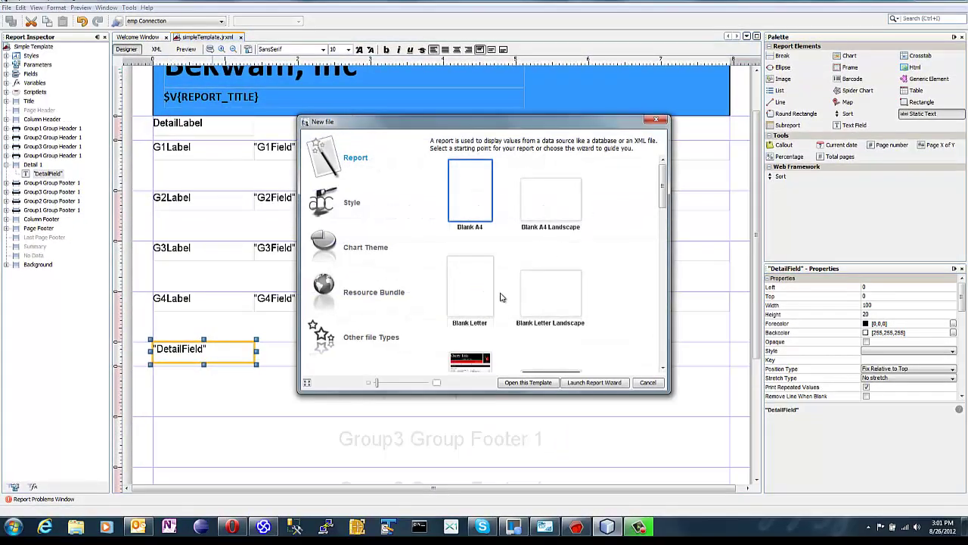
Launch the report wizard from Simple Template, name the report simpleBonusReport, and reach the Query step
{"action": "left_click_drag", "start_coordinate": [663, 181], "coordinate": [664, 341]}
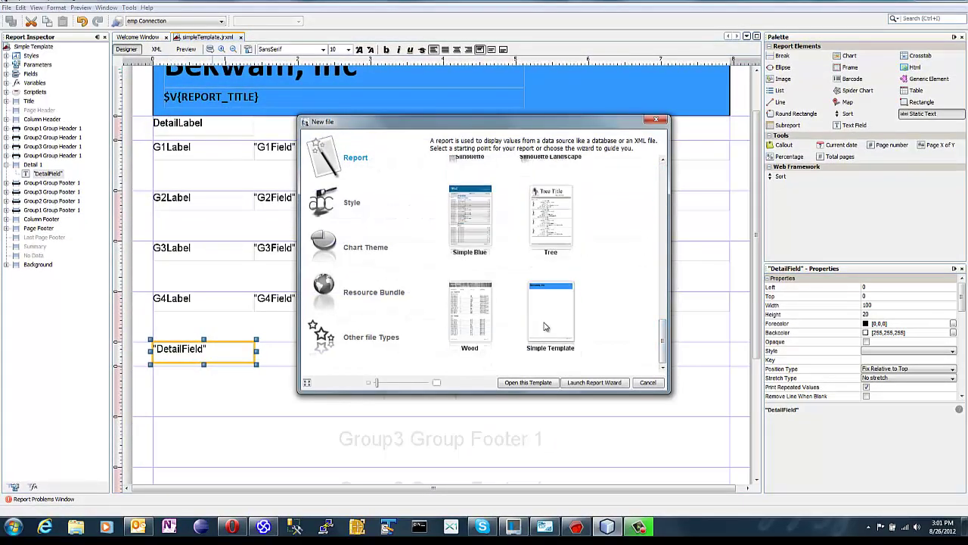
{"action": "left_click", "coordinate": [548, 328]}
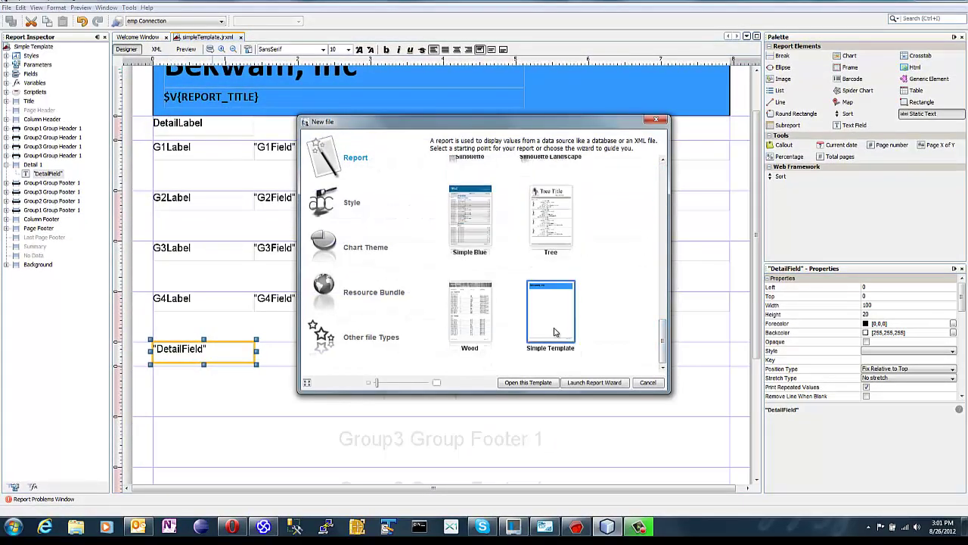
{"action": "left_click", "coordinate": [588, 382]}
{"action": "left_click_drag", "start_coordinate": [519, 241], "coordinate": [467, 245]}
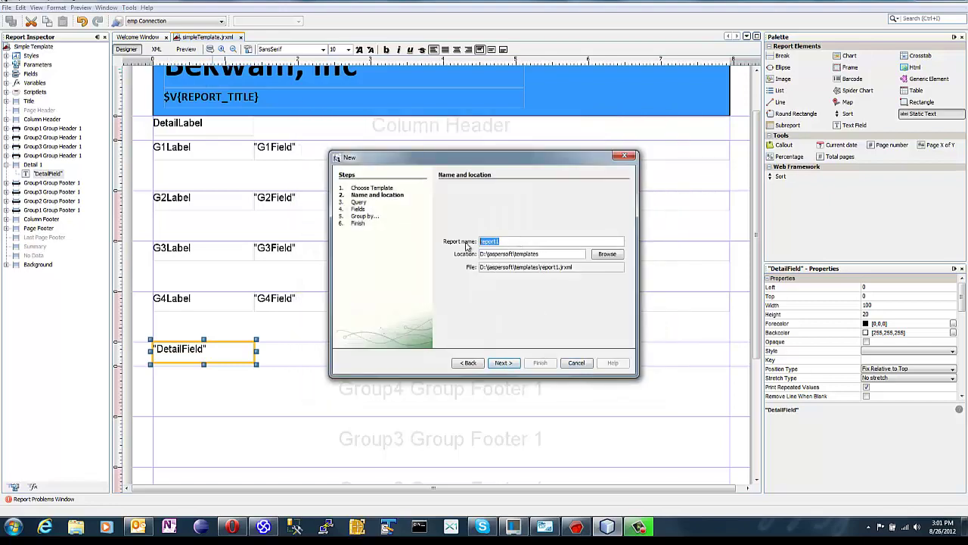
{"action": "type", "text": "Bonus"}
{"action": "key", "text": "BackSpace"}
{"action": "key", "text": "BackSpace"}
{"action": "key", "text": "BackSpace"}
{"action": "key", "text": "BackSpace"}
{"action": "key", "text": "BackSpace"}
{"action": "type", "text": "simpleBonusReport"}
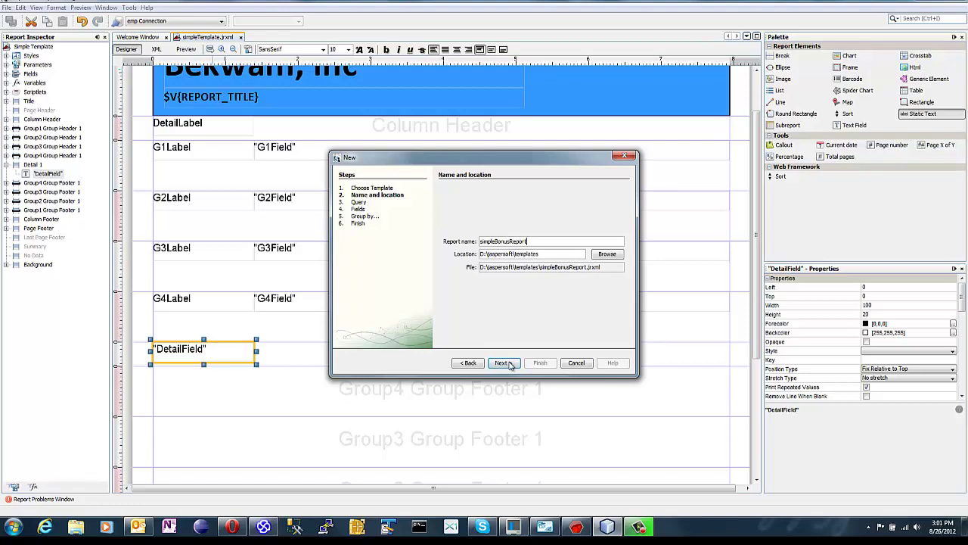
{"action": "left_click", "coordinate": [503, 363]}
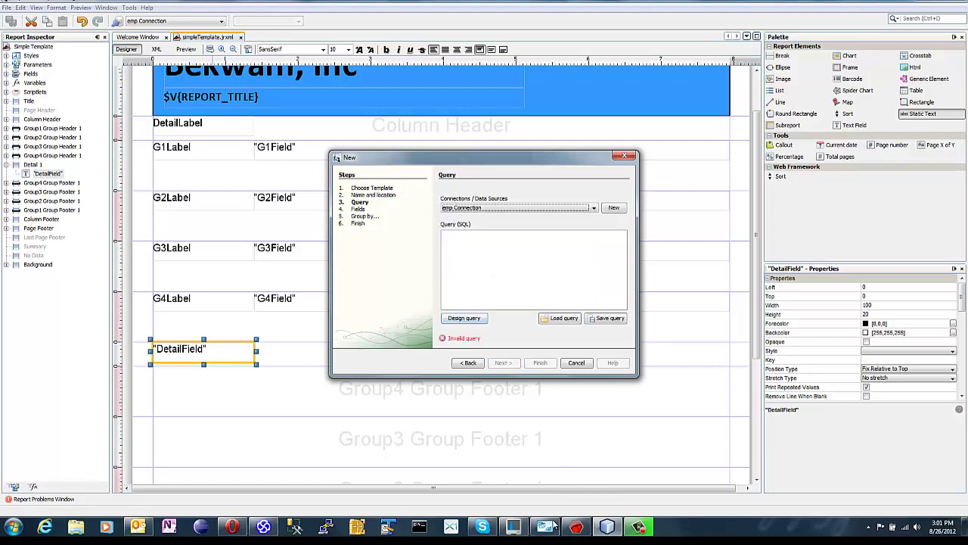
{"action": "left_click", "coordinate": [547, 526]}
Copy the employee–bonus join query from MySQL Workbench into the wizard's SQL Query box
{"action": "scroll", "coordinate": [316, 141], "scroll_direction": "down", "scroll_amount": 2}
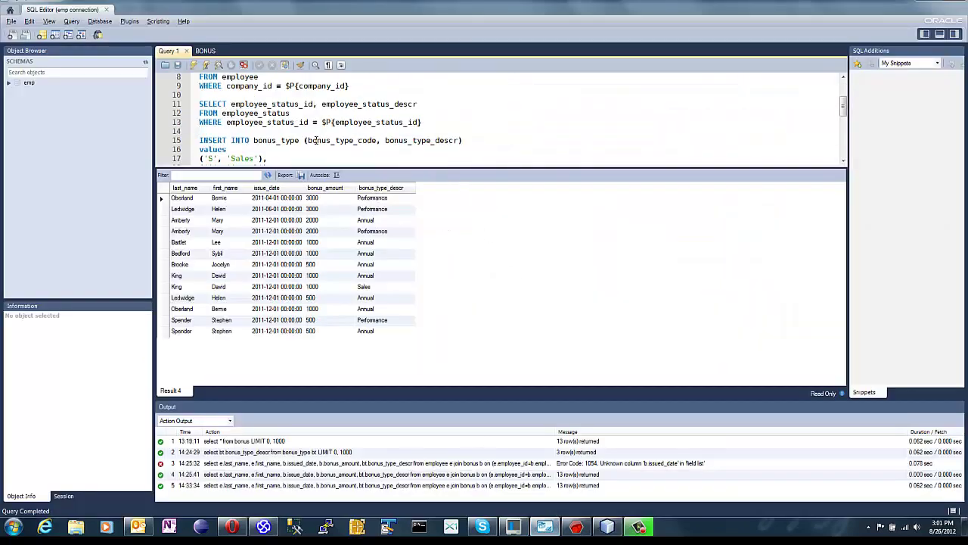
{"action": "scroll", "coordinate": [363, 141], "scroll_direction": "down", "scroll_amount": 3}
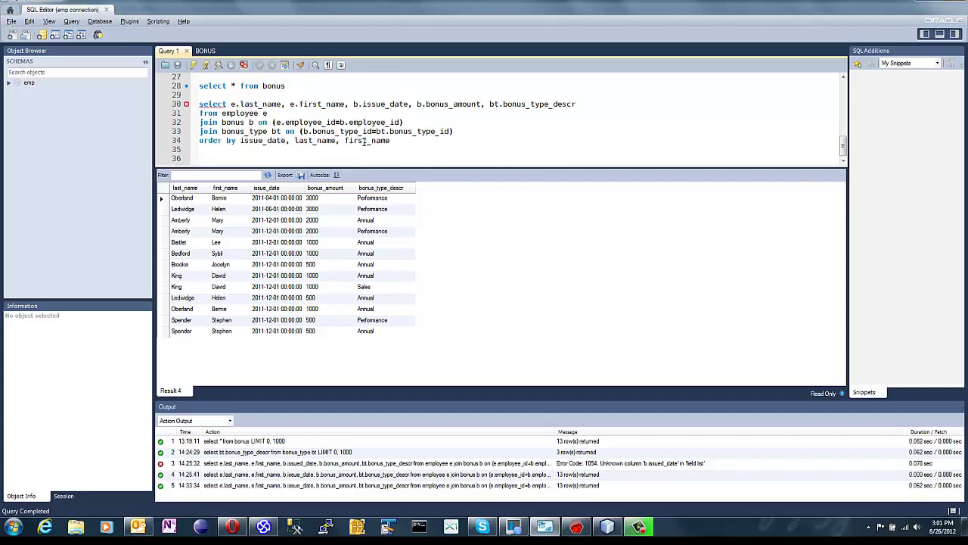
{"action": "left_click_drag", "start_coordinate": [415, 140], "coordinate": [181, 106]}
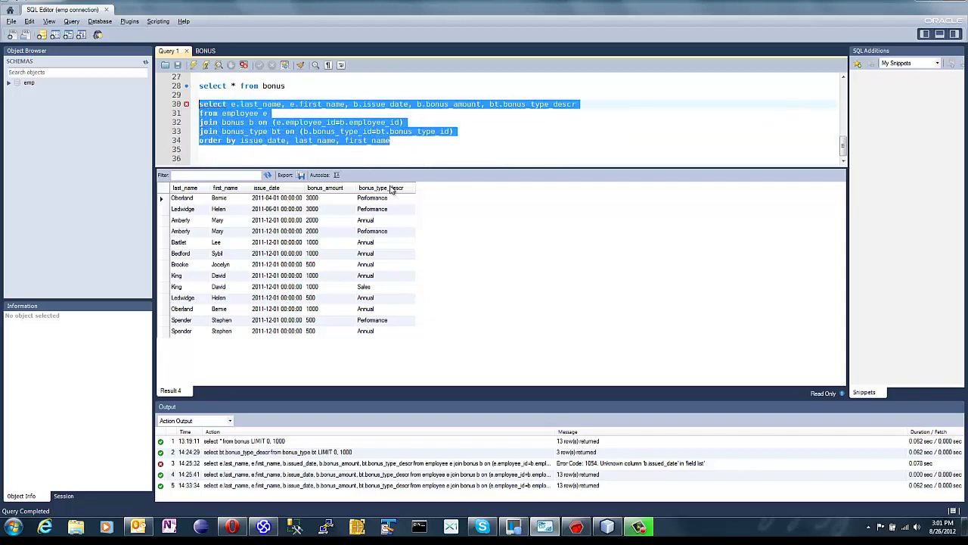
{"action": "key", "text": "ctrl+c"}
{"action": "key", "text": "alt+Tab"}
{"action": "left_click", "coordinate": [536, 257]}
{"action": "key", "text": "ctrl+v"}
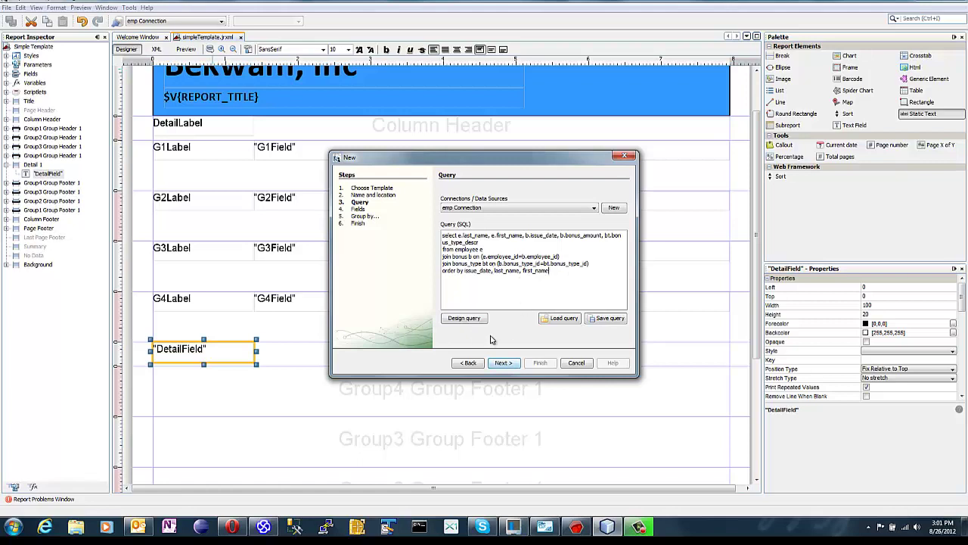
Add all five query fields, skip grouping, and finish the wizard to generate simpleBonusReport.jrxml
{"action": "left_click", "coordinate": [503, 363]}
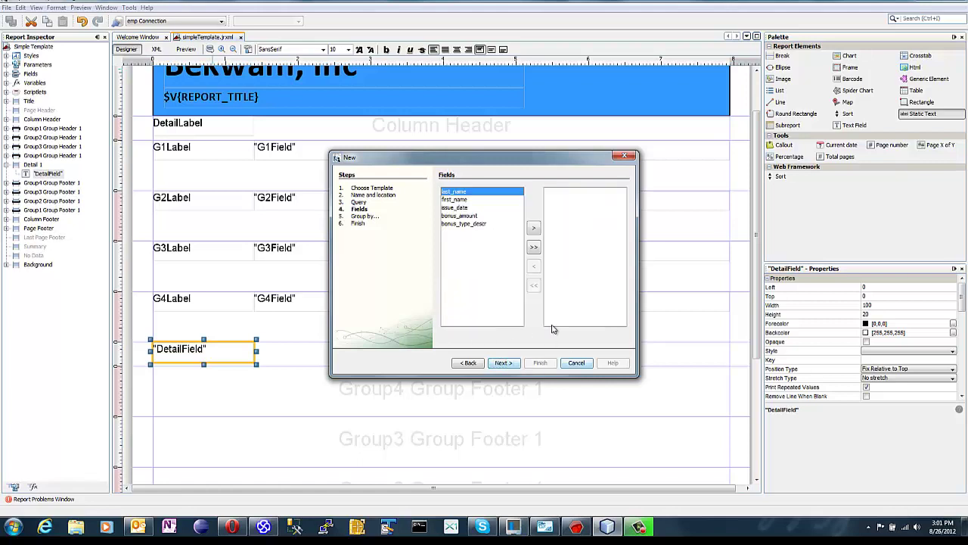
{"action": "left_click", "coordinate": [534, 247]}
{"action": "left_click", "coordinate": [510, 366]}
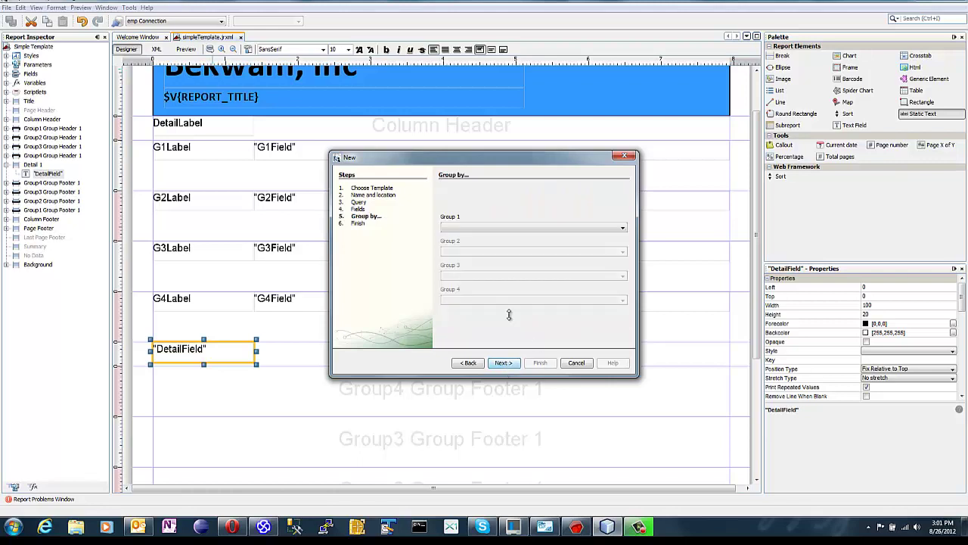
{"action": "left_click", "coordinate": [501, 363]}
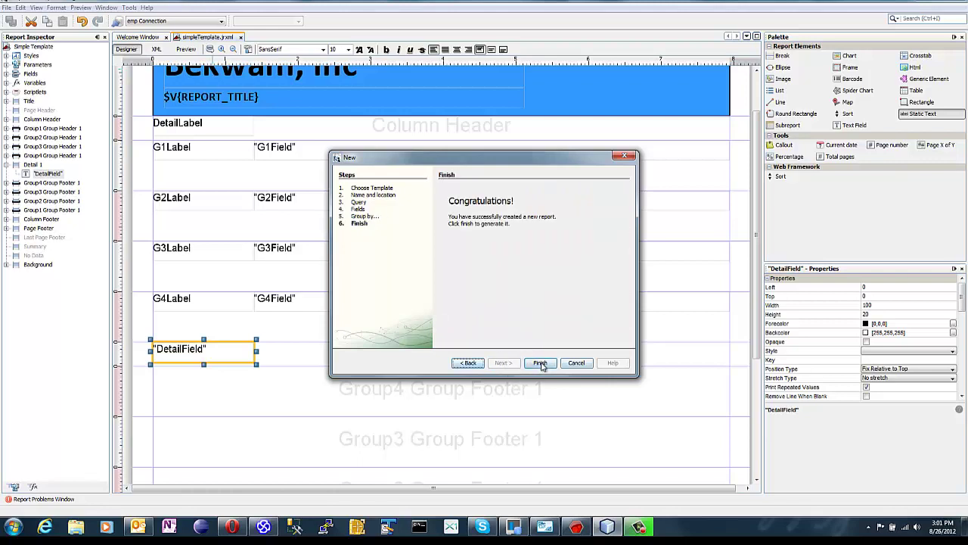
{"action": "left_click", "coordinate": [540, 363]}
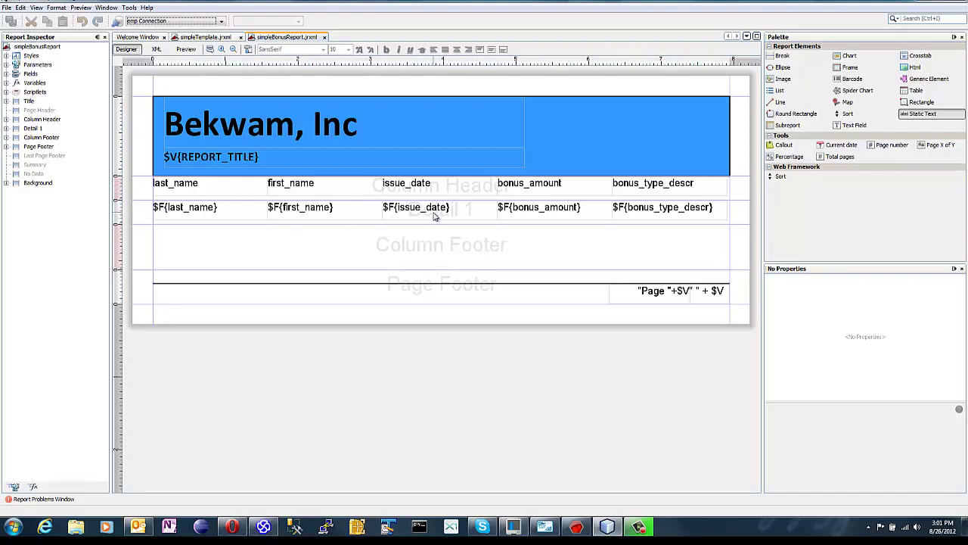
Preview simpleBonusReport and scroll through its 13 bonus rows under the Bekwam, Inc heading
{"action": "left_click", "coordinate": [186, 49]}
{"action": "scroll", "coordinate": [914, 279], "scroll_direction": "down", "scroll_amount": 5}
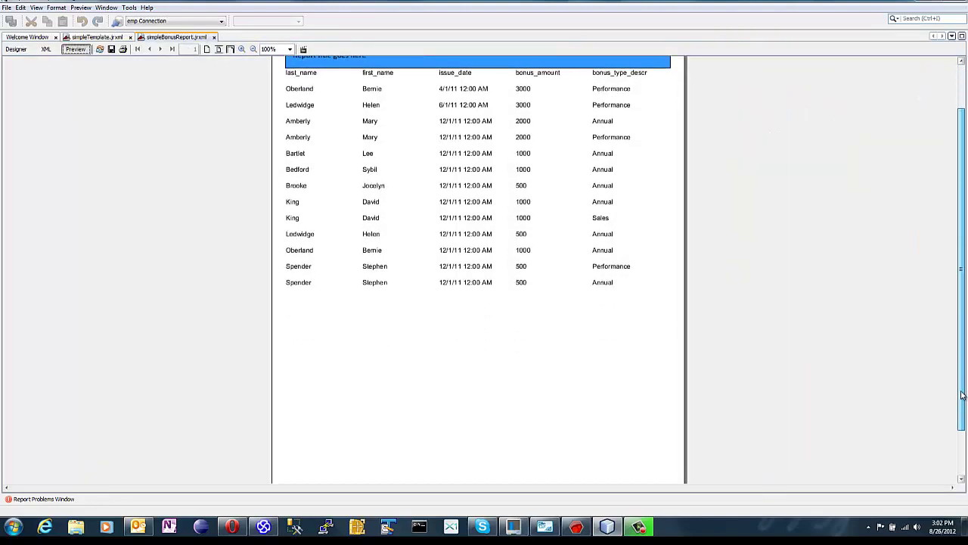
{"action": "scroll", "coordinate": [914, 279], "scroll_direction": "up", "scroll_amount": 5}
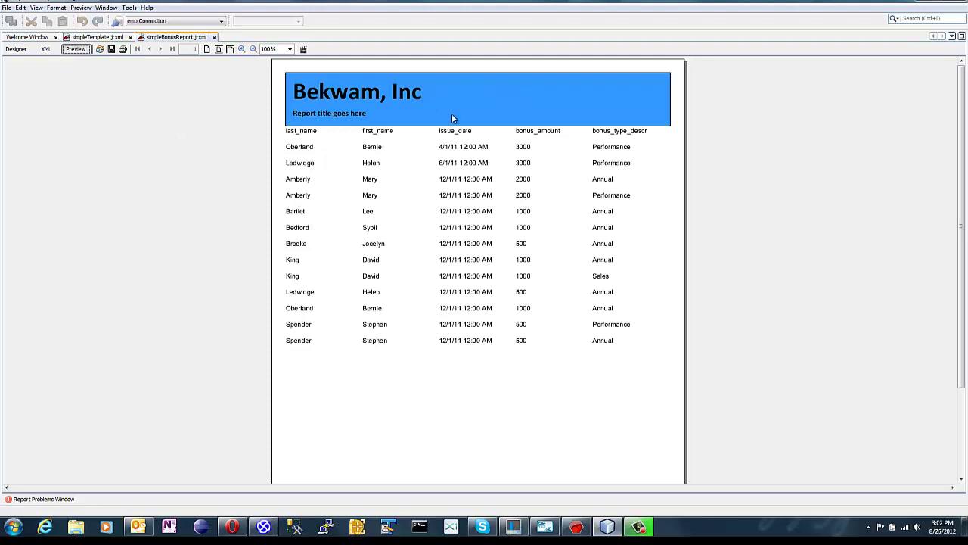
{"action": "left_click_drag", "start_coordinate": [964, 172], "coordinate": [733, 391]}
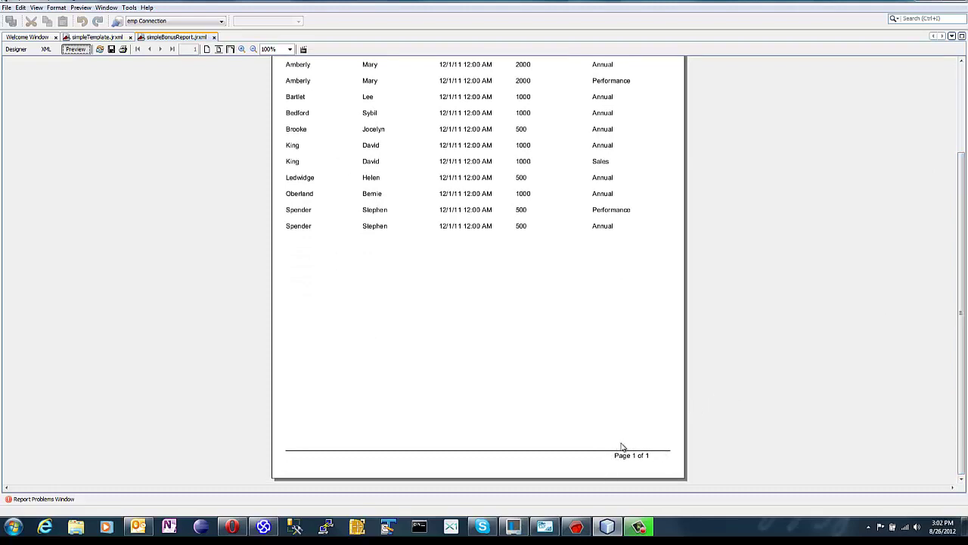
{"action": "scroll", "coordinate": [698, 335], "scroll_direction": "up", "scroll_amount": 3}
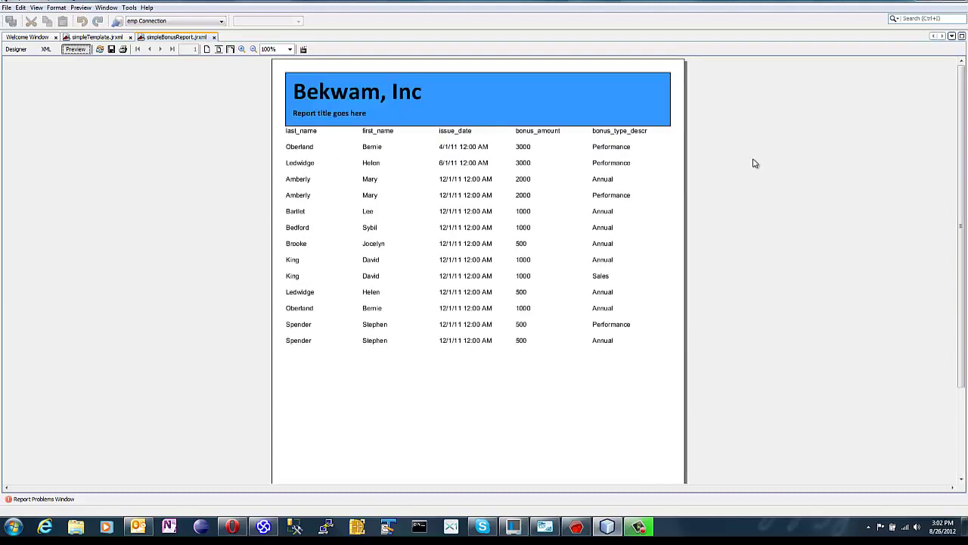